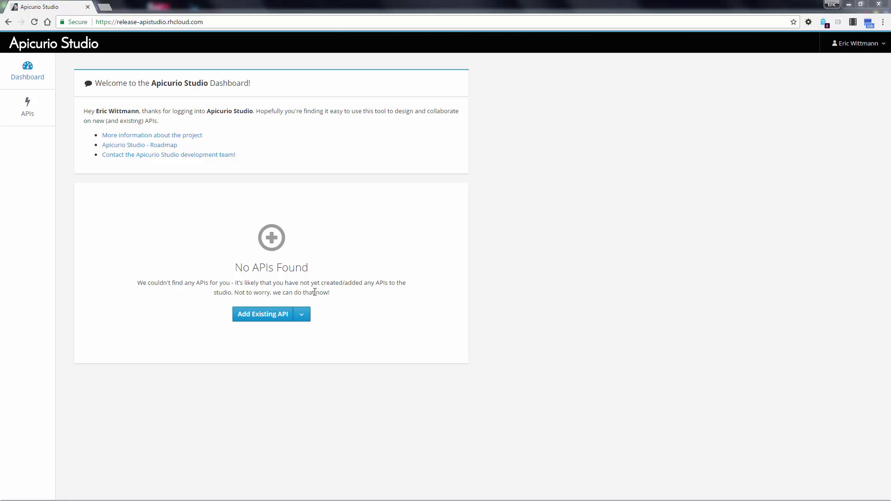
Step: Start a new API named "Address Book API" with the description "Address book API."
{"action": "left_click", "coordinate": [302, 314]}
{"action": "left_click", "coordinate": [267, 330]}
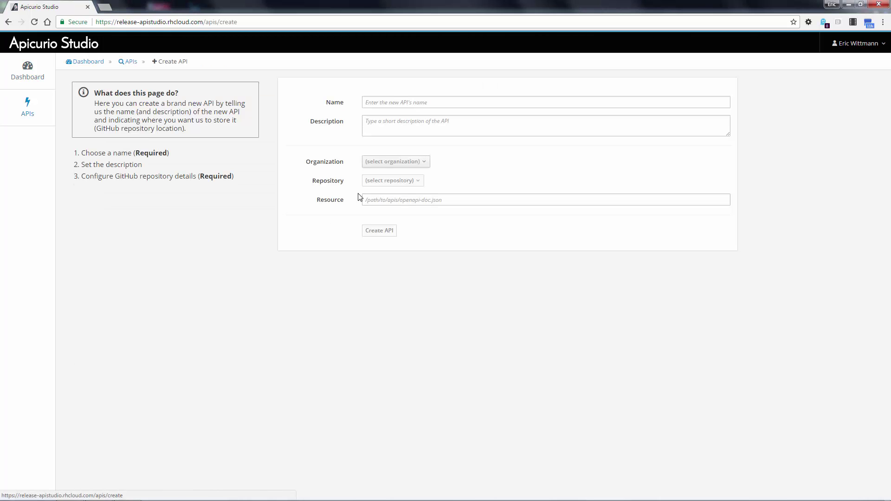
{"action": "left_click", "coordinate": [406, 101]}
{"action": "type", "text": "Add"}
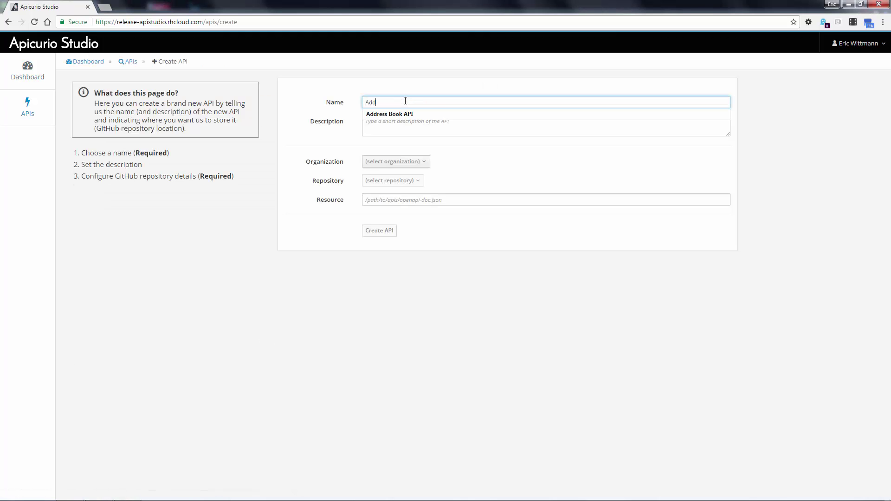
{"action": "left_click", "coordinate": [398, 114]}
{"action": "left_click", "coordinate": [404, 125]}
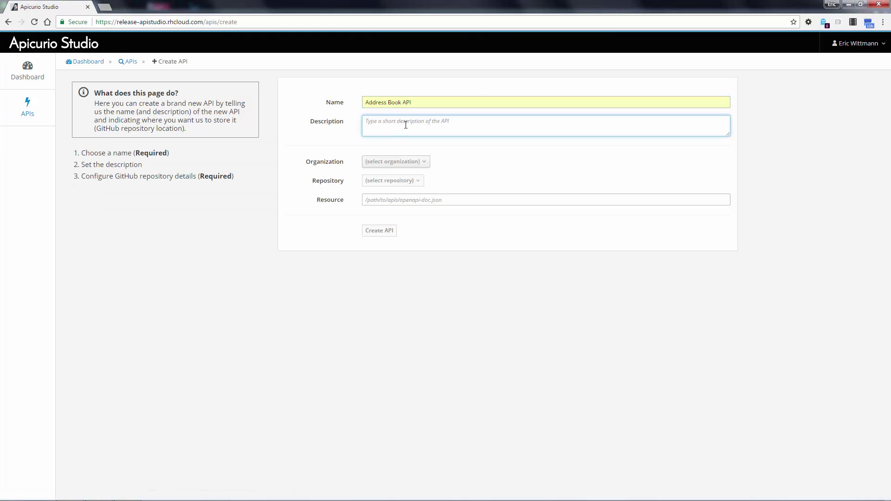
{"action": "type", "text": "Address book API."}
Step: Choose the personal account as organization, the api-samples repository and resource /address-book/book.json, and create the API
{"action": "left_click", "coordinate": [408, 162]}
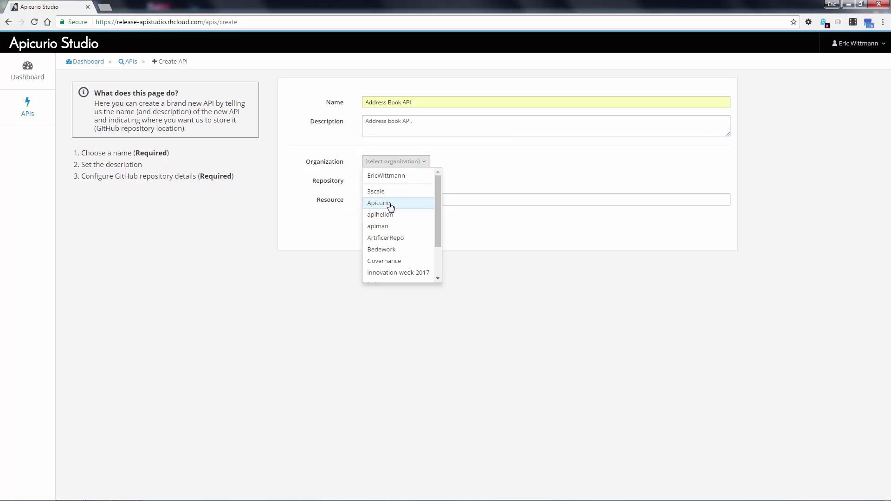
{"action": "left_click", "coordinate": [390, 177]}
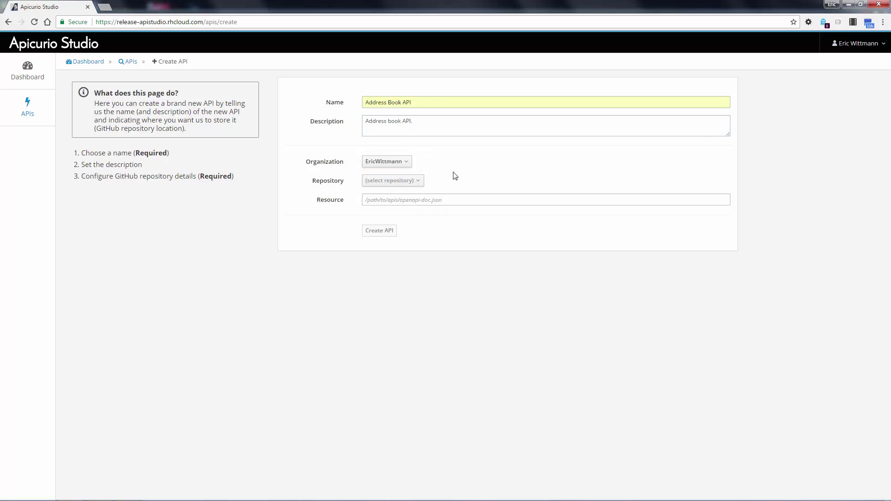
{"action": "left_click", "coordinate": [408, 183]}
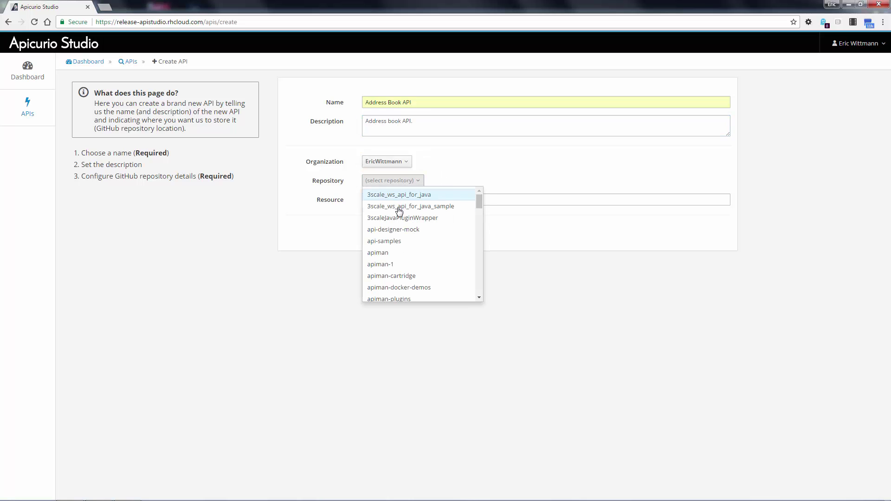
{"action": "left_click", "coordinate": [391, 242]}
{"action": "left_click", "coordinate": [398, 199]}
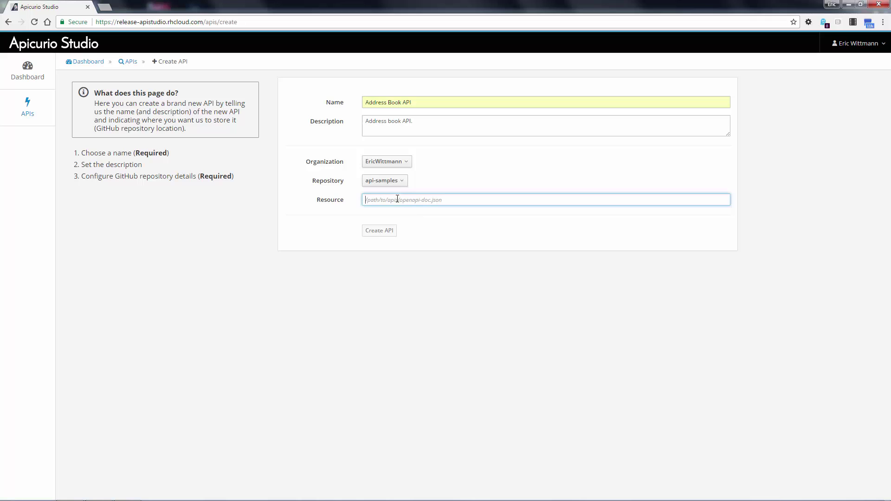
{"action": "type", "text": "/"}
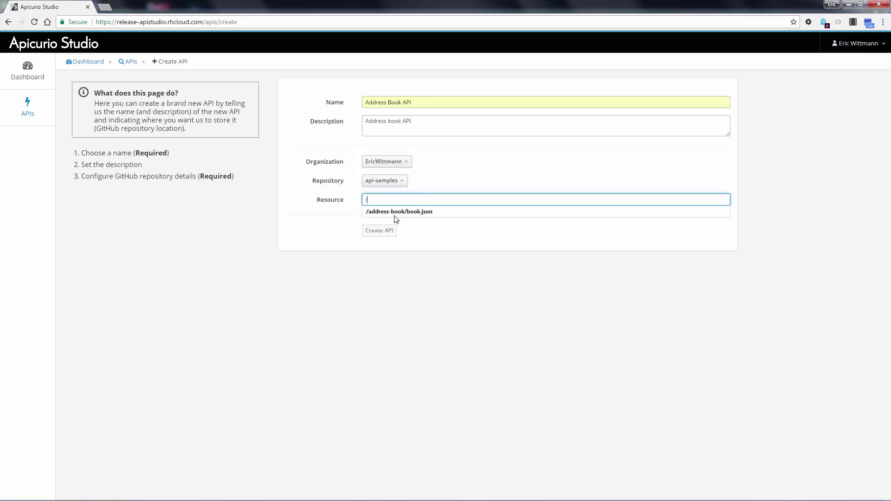
{"action": "left_click", "coordinate": [397, 211]}
{"action": "left_click", "coordinate": [385, 231]}
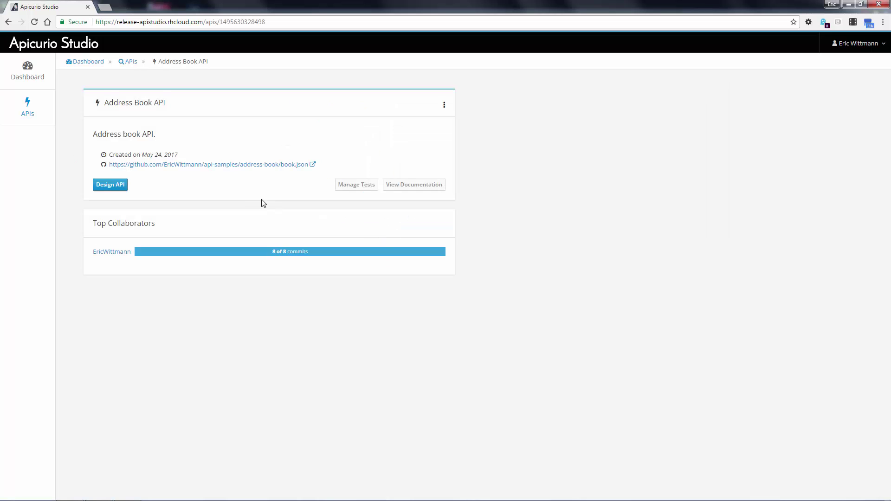
Step: Open the Address Book API for designing and set its version to 1.0
{"action": "left_click", "coordinate": [115, 187]}
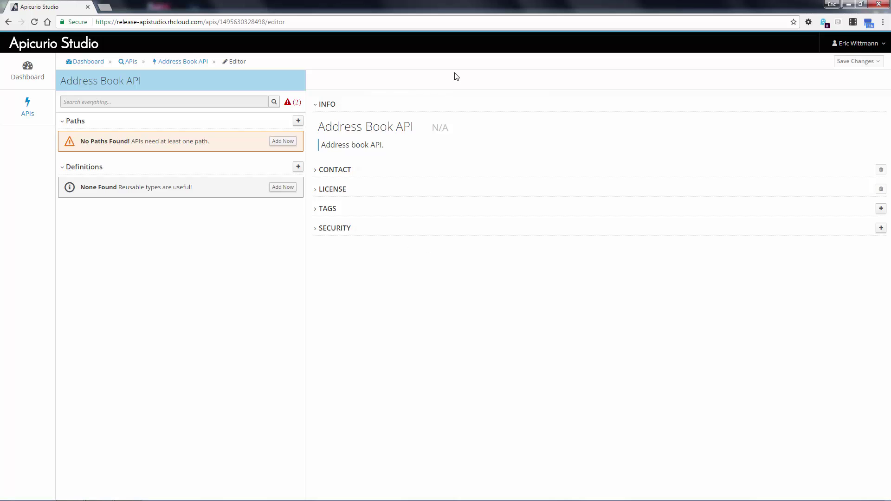
{"action": "left_click", "coordinate": [436, 128]}
{"action": "type", "text": "1."}
{"action": "left_click", "coordinate": [441, 142]}
{"action": "left_click", "coordinate": [443, 144]}
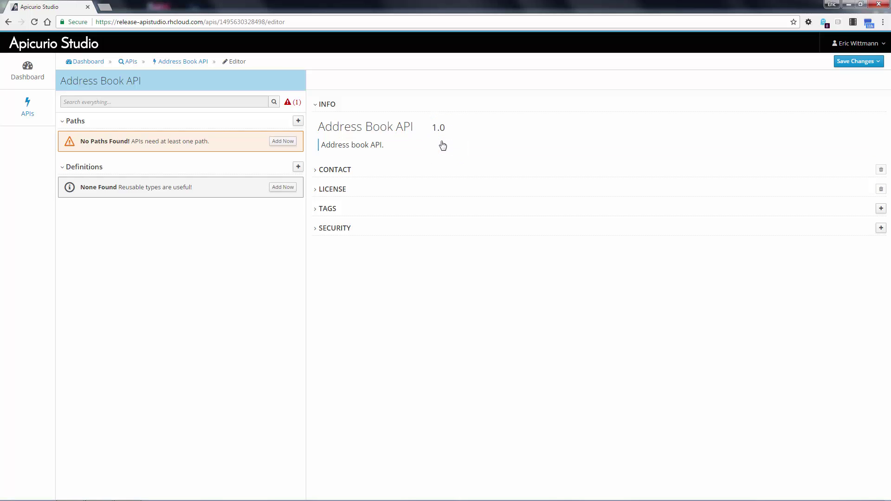
Step: Set the API's license to Apache 2.0
{"action": "left_click", "coordinate": [331, 189]}
{"action": "left_click", "coordinate": [855, 209]}
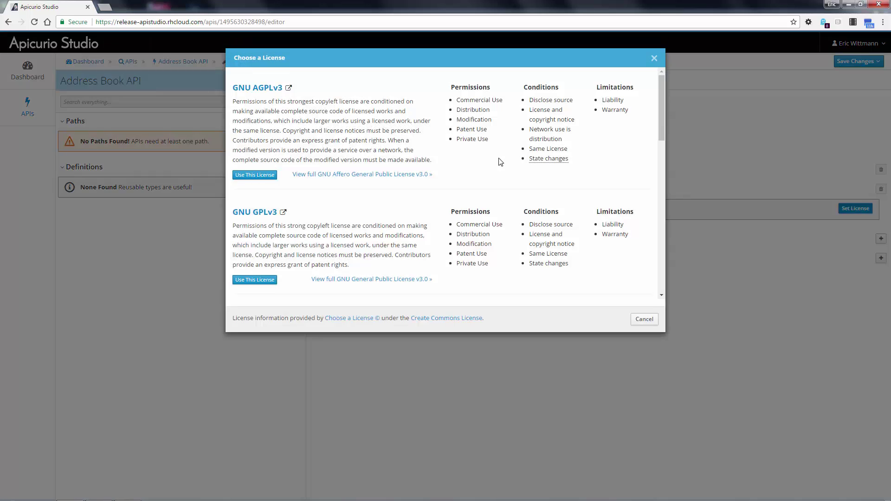
{"action": "scroll", "coordinate": [340, 218], "scroll_direction": "down", "scroll_amount": 5}
{"action": "scroll", "coordinate": [341, 216], "scroll_direction": "down", "scroll_amount": 4}
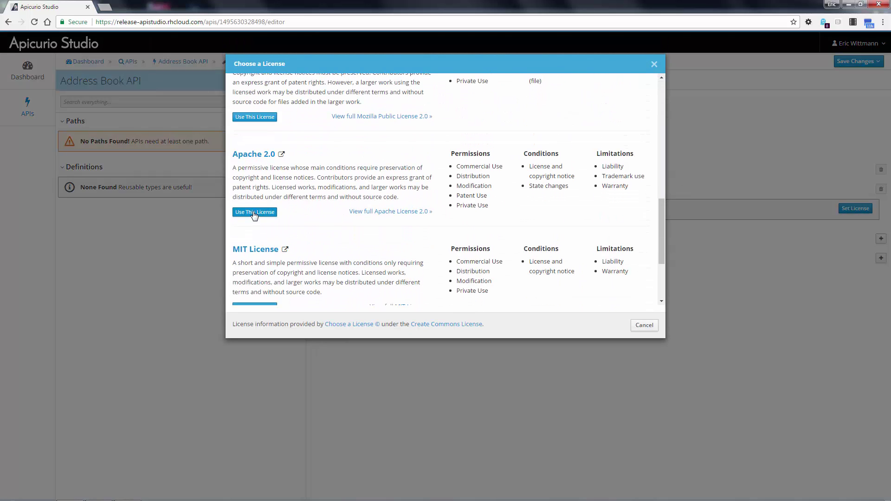
{"action": "left_click", "coordinate": [254, 213]}
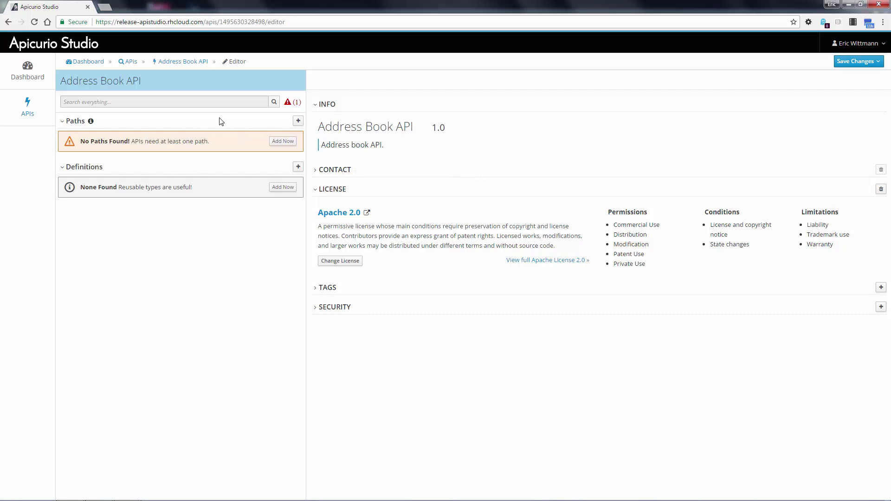
Step: Add the resource paths /addresses and /addresses/{addressId} to the API
{"action": "left_click", "coordinate": [283, 141]}
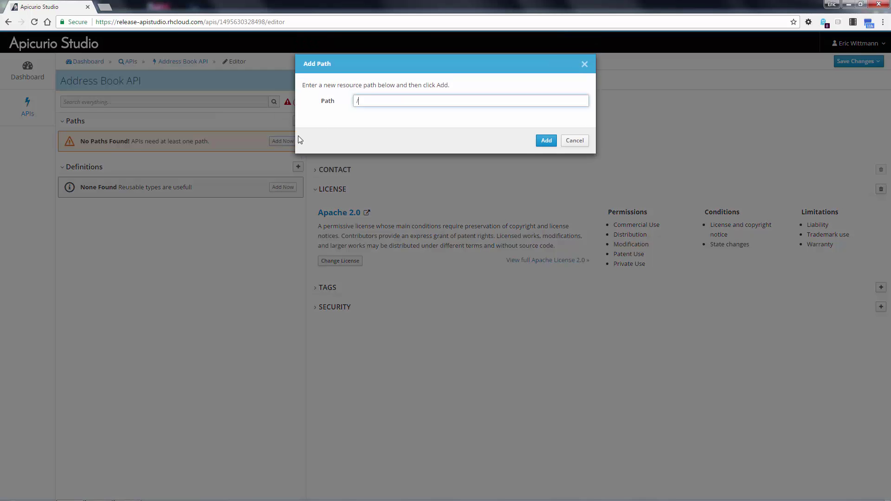
{"action": "type", "text": "addresses"}
{"action": "left_click", "coordinate": [543, 142]}
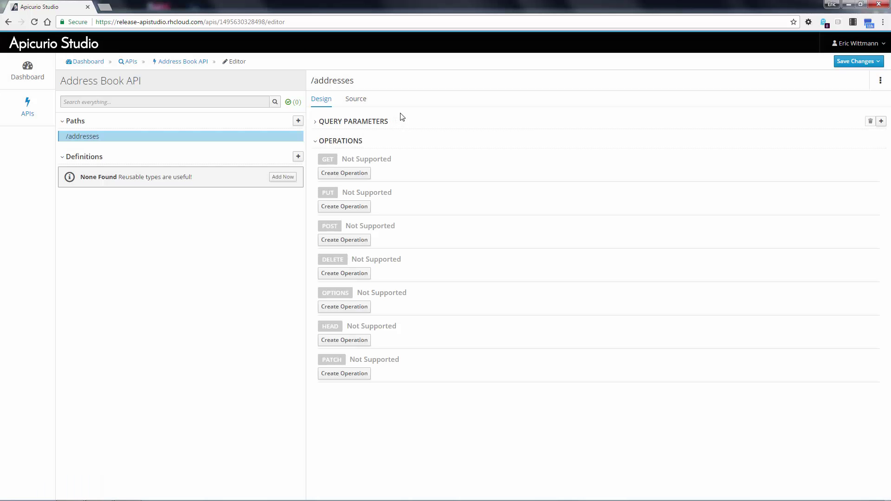
{"action": "left_click", "coordinate": [298, 121]}
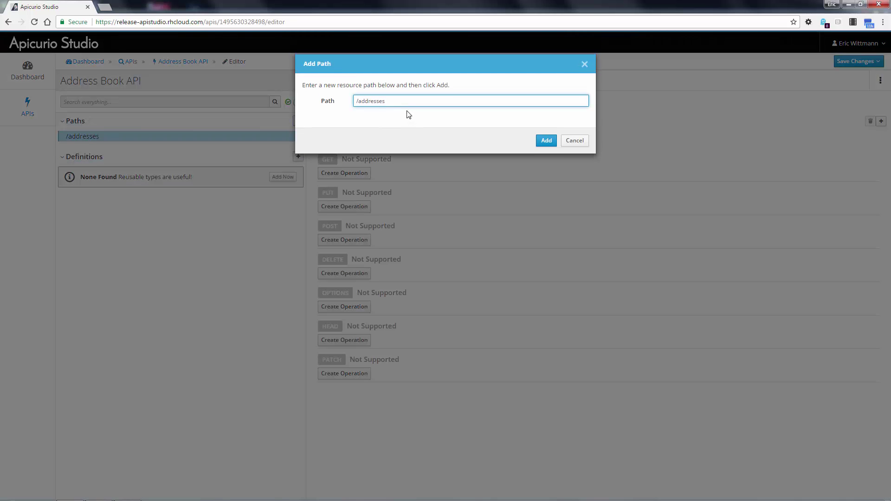
{"action": "type", "text": "/{addressId}"}
{"action": "left_click", "coordinate": [543, 140]}
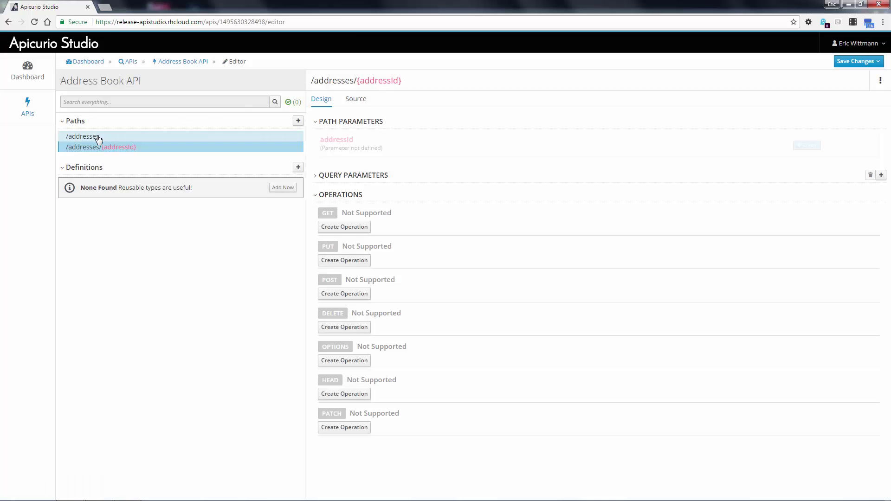
Step: Create GET and POST operations on the /addresses path
{"action": "left_click", "coordinate": [99, 139]}
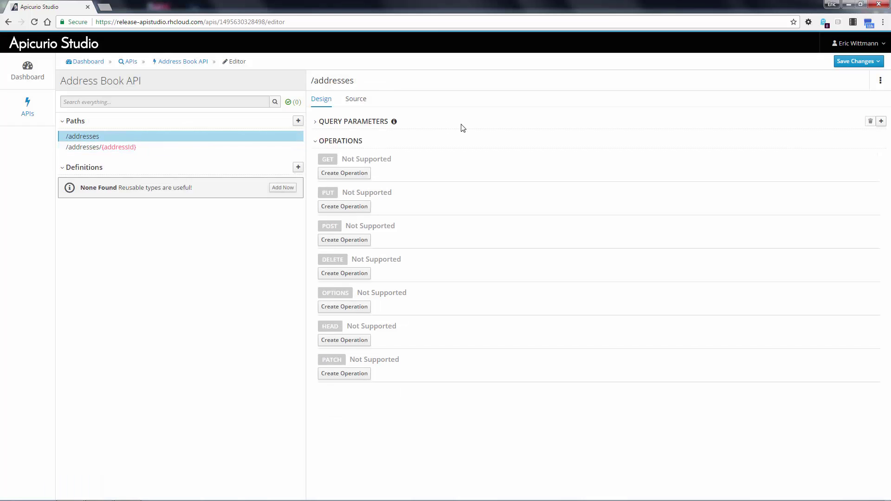
{"action": "left_click", "coordinate": [344, 173]}
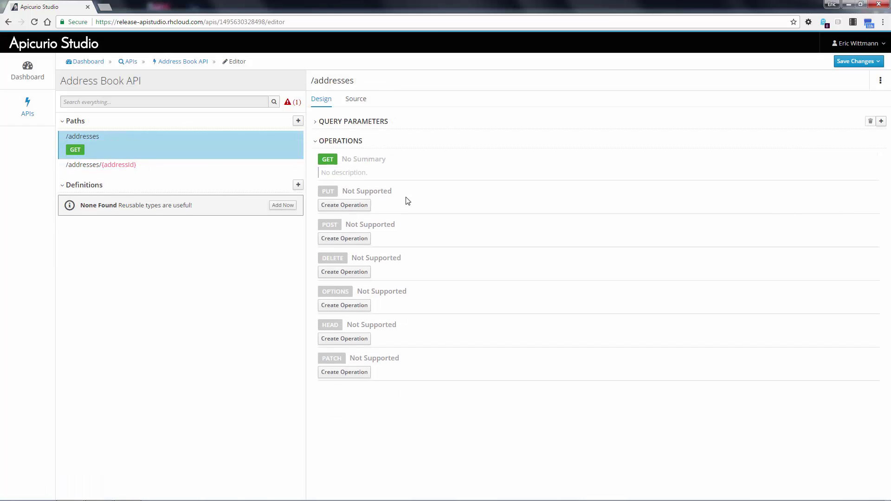
{"action": "left_click", "coordinate": [347, 238]}
Step: Set the /addresses operation summaries to "List Addresses" for GET and "Create Address" for POST
{"action": "left_click", "coordinate": [358, 159]}
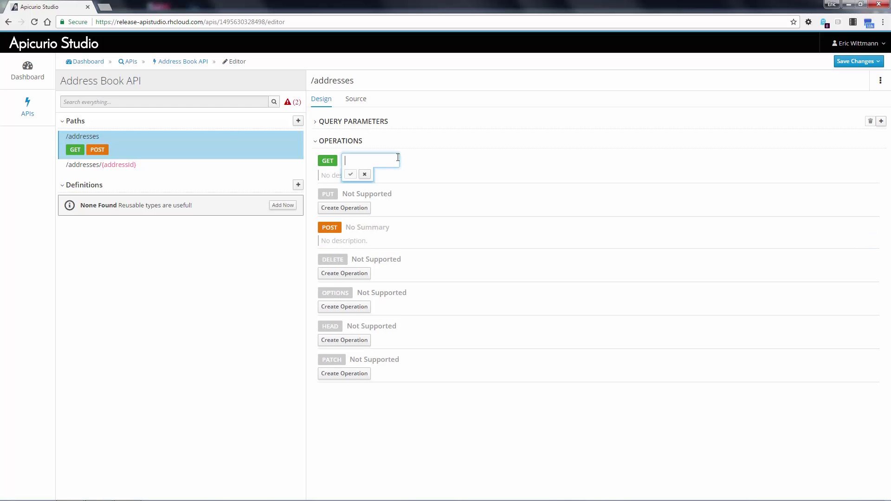
{"action": "type", "text": "List Addresses"}
{"action": "left_click", "coordinate": [366, 174]}
{"action": "left_click", "coordinate": [353, 176]}
{"action": "left_click", "coordinate": [367, 224]}
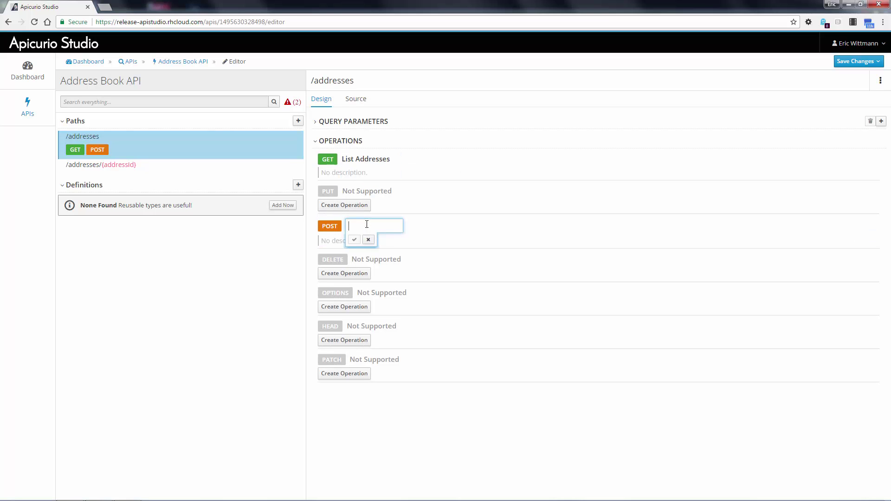
{"action": "type", "text": "Create Address"}
{"action": "key", "text": "Return"}
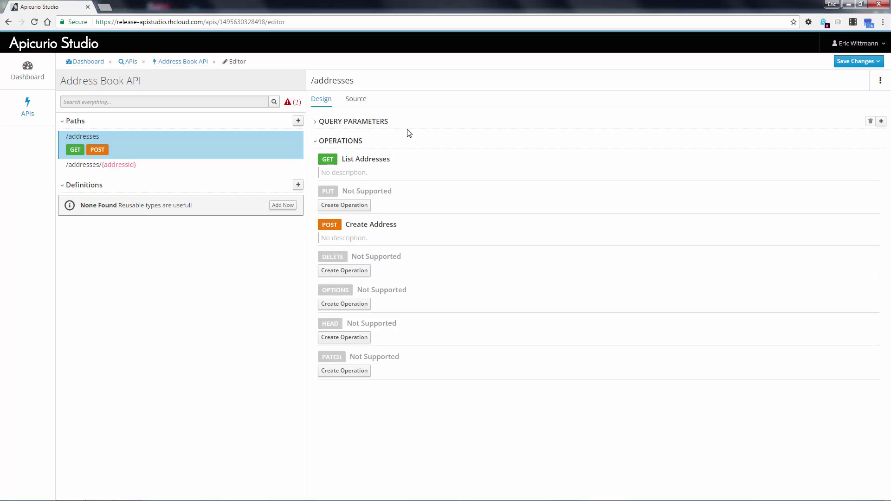
Step: Create GET, PUT and DELETE operations on the /addresses/{addressId} path
{"action": "left_click", "coordinate": [89, 166]}
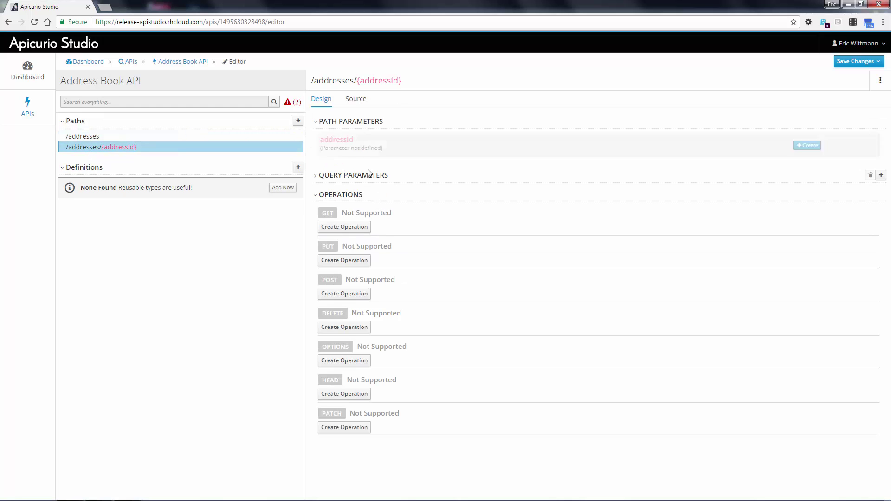
{"action": "left_click", "coordinate": [352, 228]}
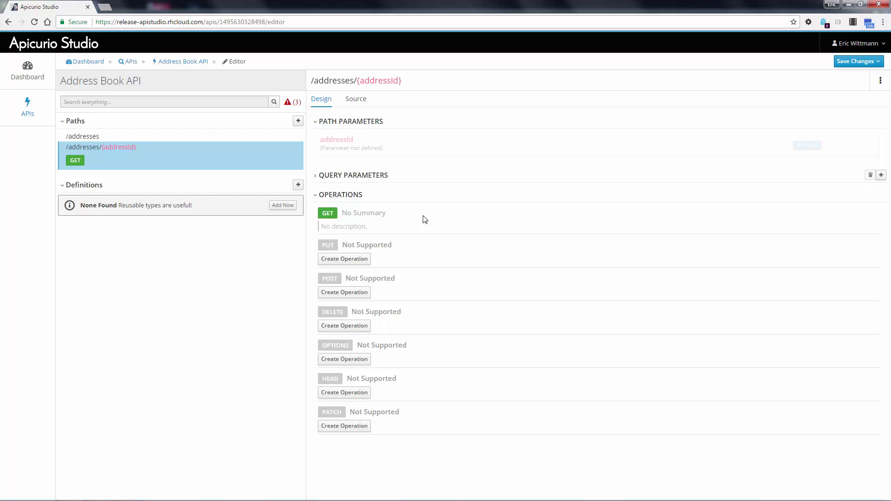
{"action": "left_click", "coordinate": [344, 259]}
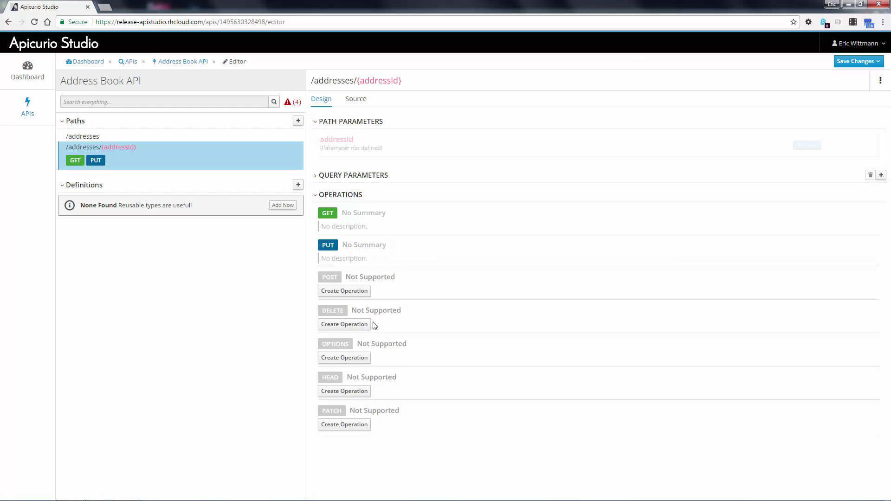
{"action": "left_click", "coordinate": [361, 324]}
Step: Summarize the /addresses/{addressId} operations as "Get an Address" for GET, "Update an Address" for PUT and "Delete an Address" for DELETE
{"action": "left_click", "coordinate": [361, 214]}
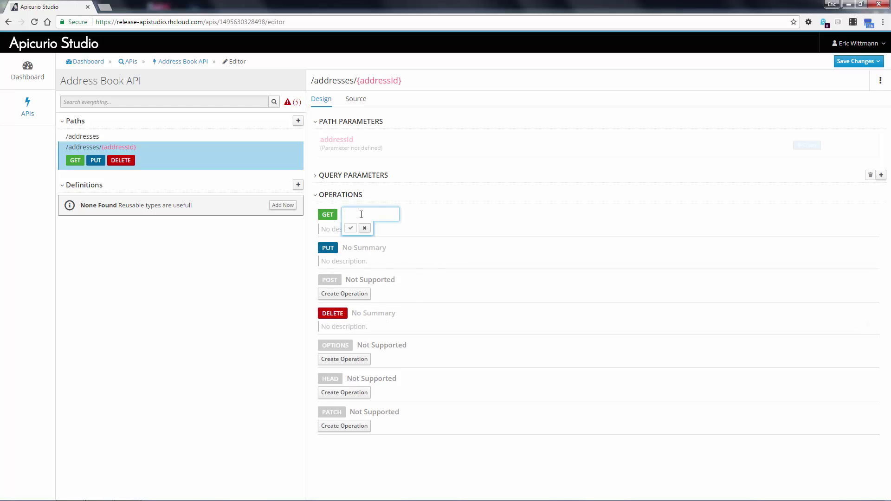
{"action": "type", "text": "Get an Address"}
{"action": "key", "text": "Return"}
{"action": "left_click", "coordinate": [354, 245]}
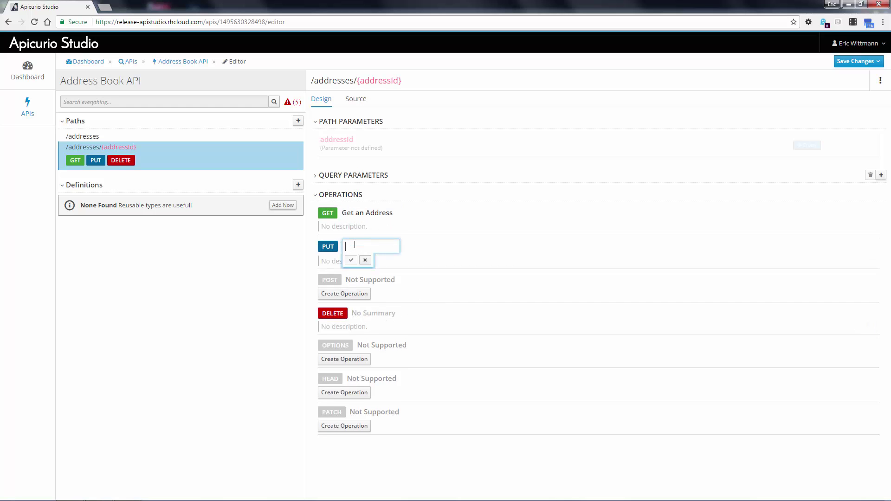
{"action": "type", "text": "Update an Address"}
{"action": "key", "text": "Return"}
{"action": "left_click", "coordinate": [361, 310]}
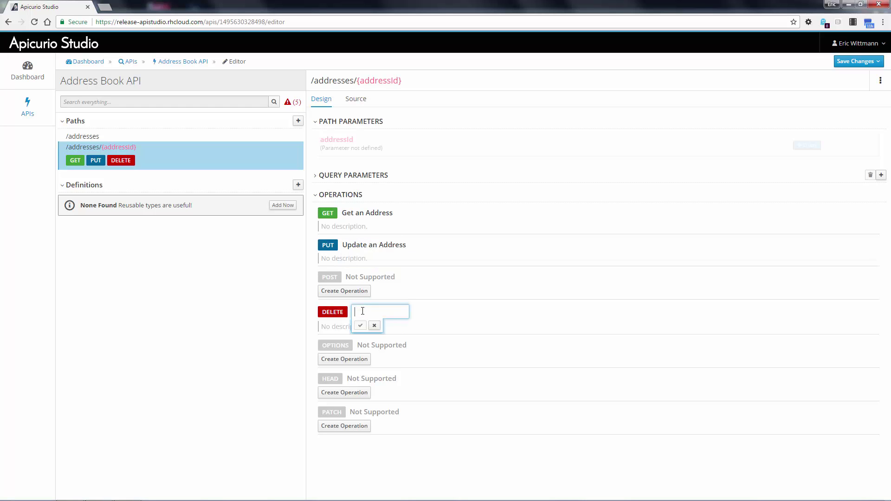
{"action": "type", "text": "Delete an Address"}
{"action": "key", "text": "Return"}
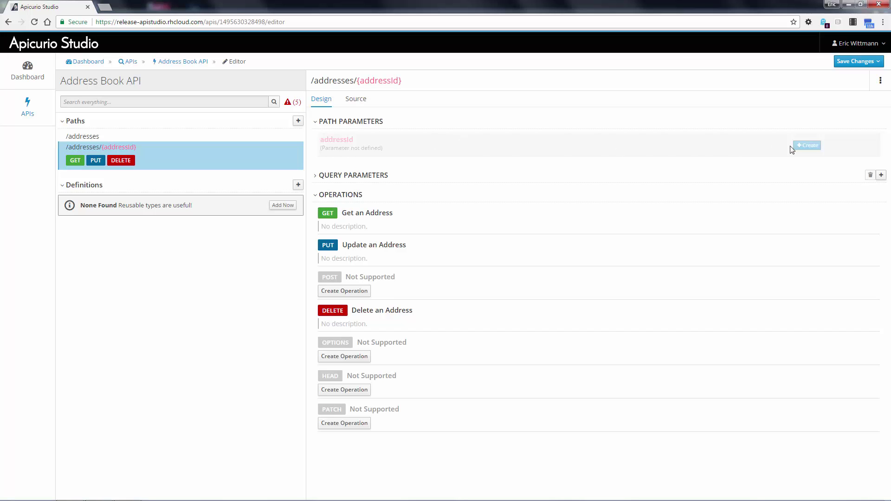
Step: Define the addressId path parameter and give it the description "The address id."
{"action": "left_click", "coordinate": [805, 147]}
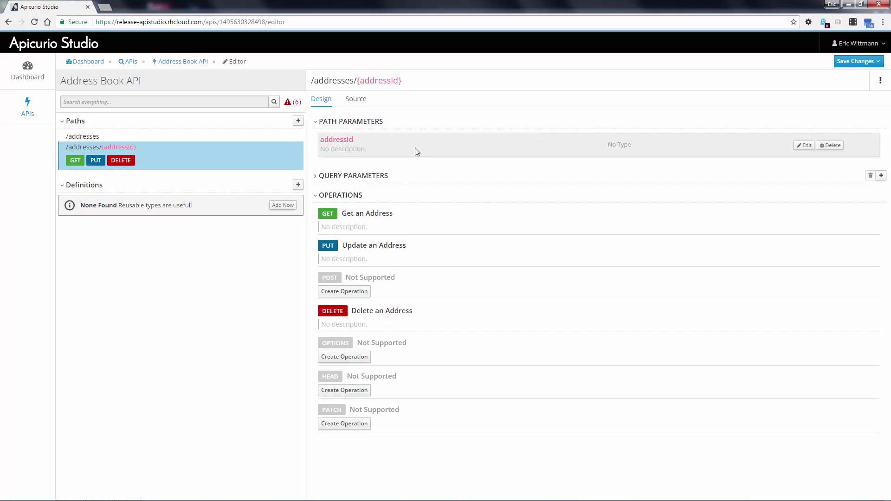
{"action": "left_click", "coordinate": [362, 149]}
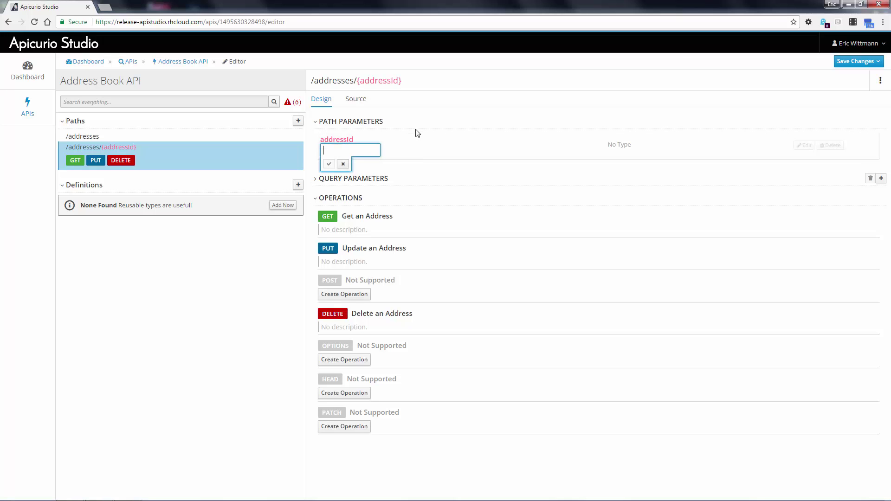
{"action": "type", "text": "The address id."}
{"action": "key", "text": "Return"}
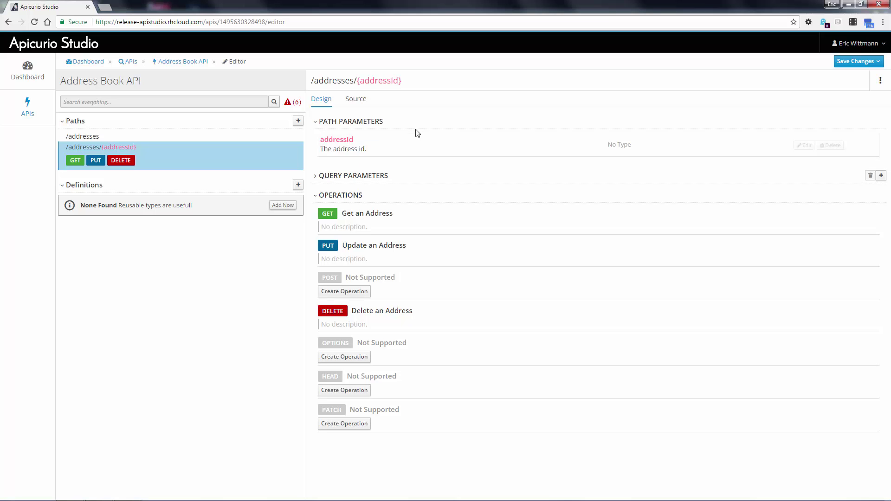
Step: Set the addressId path parameter's type to String, formatted as String
{"action": "left_click", "coordinate": [803, 145]}
{"action": "left_click", "coordinate": [464, 171]}
{"action": "left_click", "coordinate": [452, 199]}
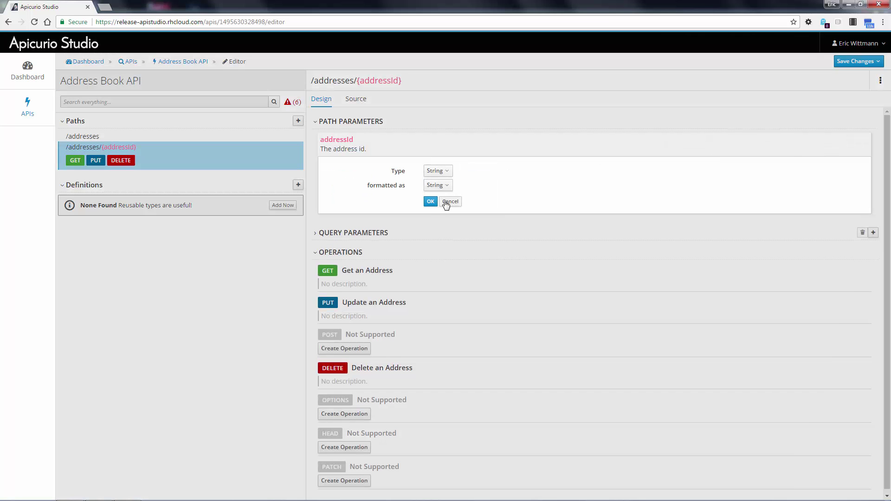
{"action": "left_click", "coordinate": [429, 203]}
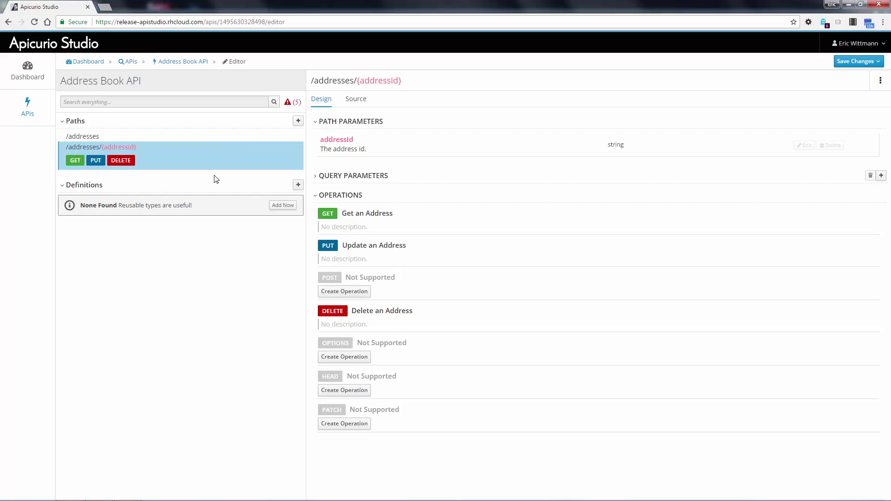
Step: Start a new definition named Address and begin its JSON example with "id" : "12345"
{"action": "left_click", "coordinate": [282, 208]}
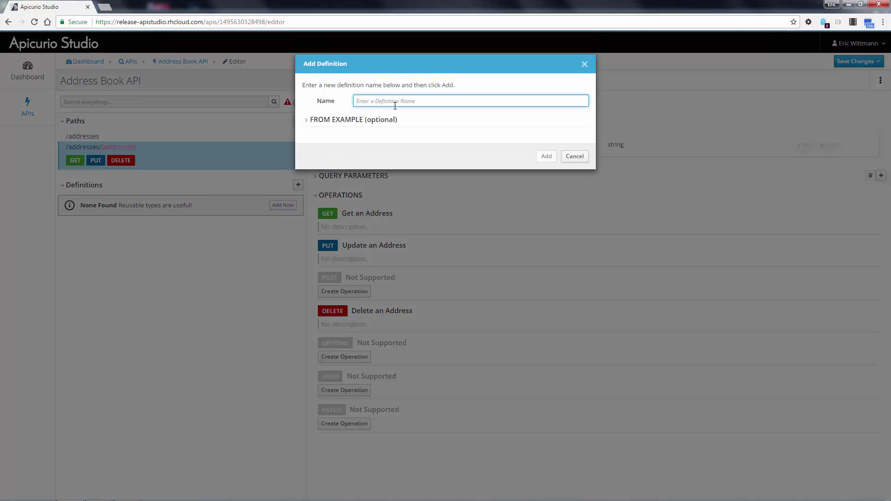
{"action": "type", "text": "Address"}
{"action": "left_click", "coordinate": [322, 121]}
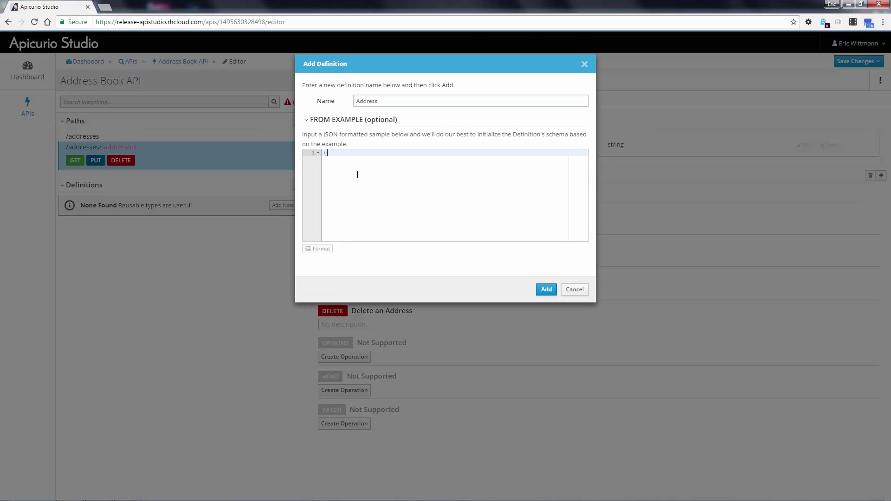
{"action": "key", "text": "Return"}
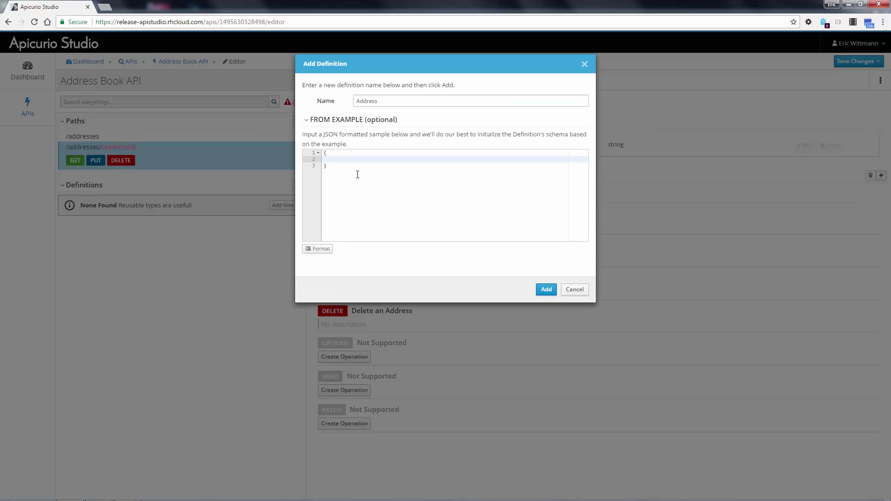
{"action": "type", "text": "\"id\" : "}
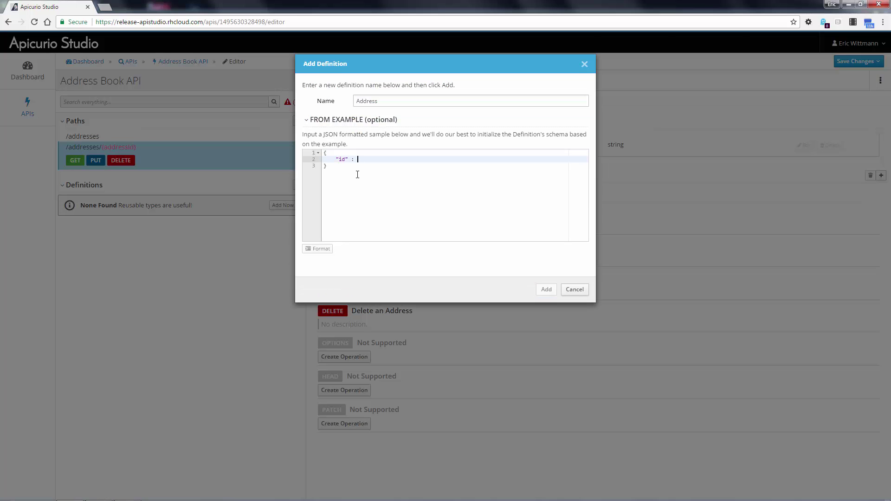
{"action": "type", "text": "\"12345\","}
{"action": "key", "text": "Return"}
Step: Complete the JSON example with "city": "New York" and "state": "NY" and add the Address definition
{"action": "type", "text": "\"city\": "}
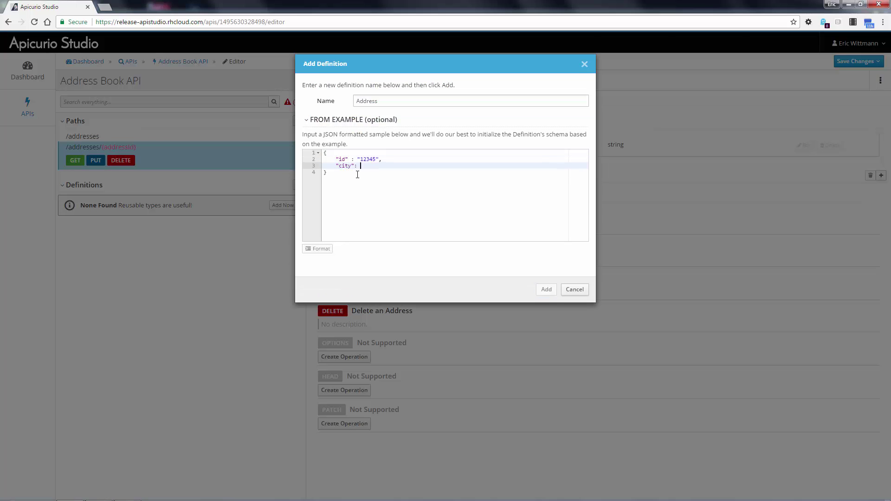
{"action": "type", "text": "\"New York\","}
{"action": "key", "text": "Return"}
{"action": "type", "text": "\"state\": NY\""}
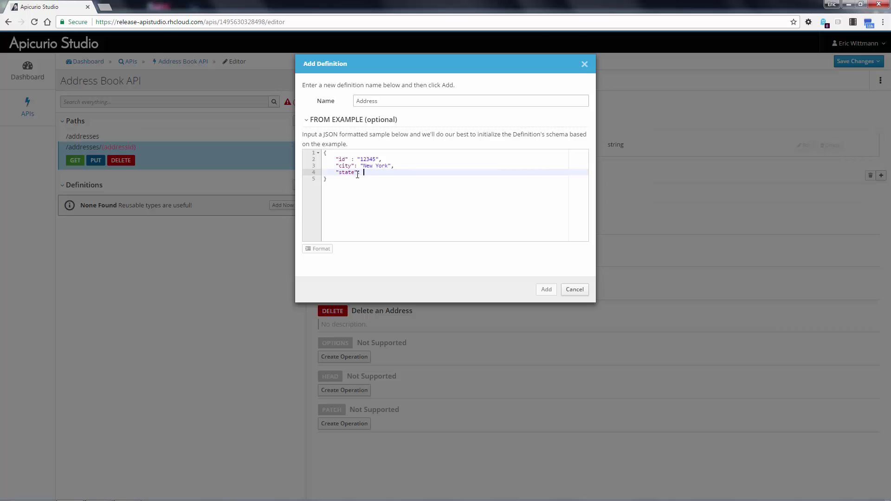
{"action": "key", "text": "Left"}
{"action": "key", "text": "Left"}
{"action": "key", "text": "Left"}
{"action": "type", "text": "\""}
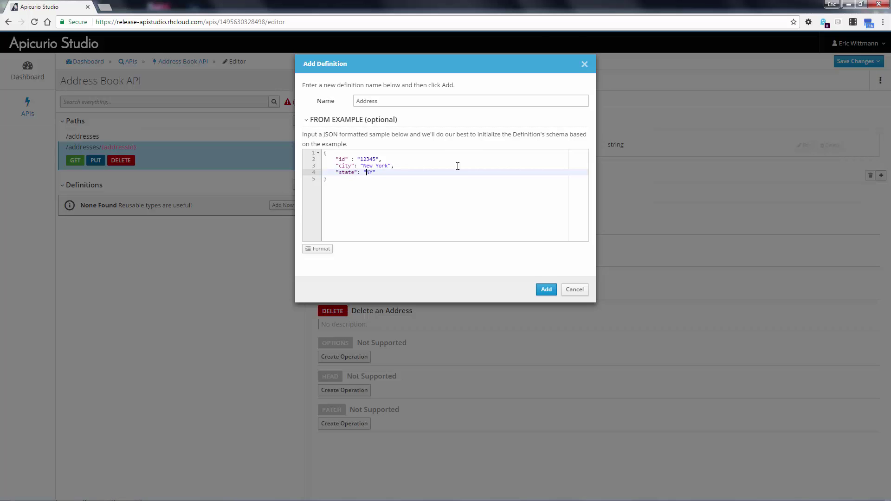
{"action": "left_click", "coordinate": [546, 289]}
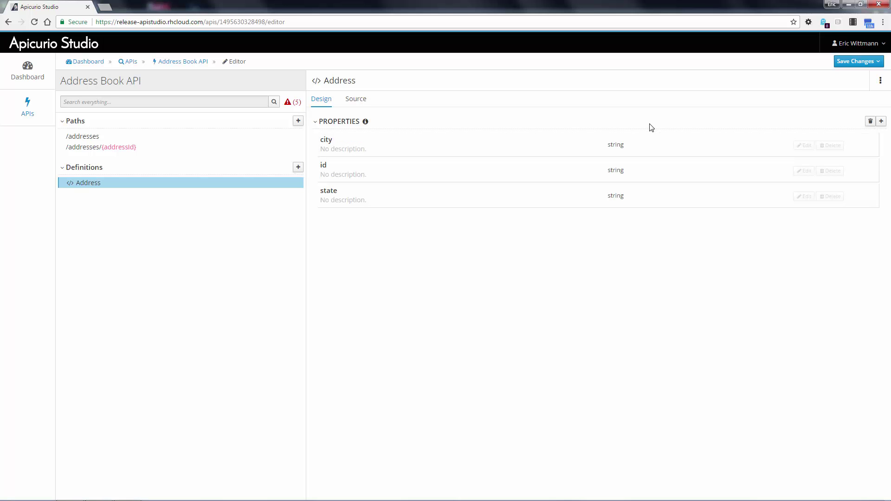
Step: Add two properties named zip and address1 to the Address definition
{"action": "left_click", "coordinate": [881, 121]}
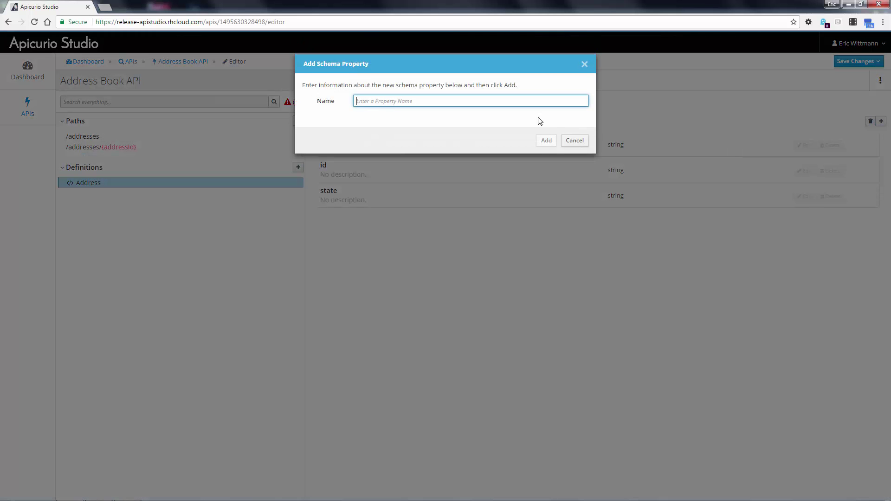
{"action": "type", "text": "zip"}
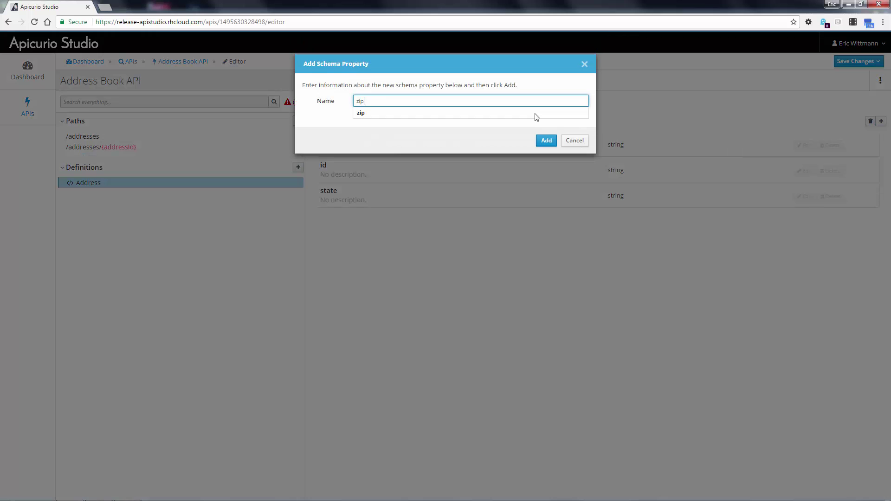
{"action": "left_click", "coordinate": [541, 137]}
{"action": "left_click", "coordinate": [881, 122]}
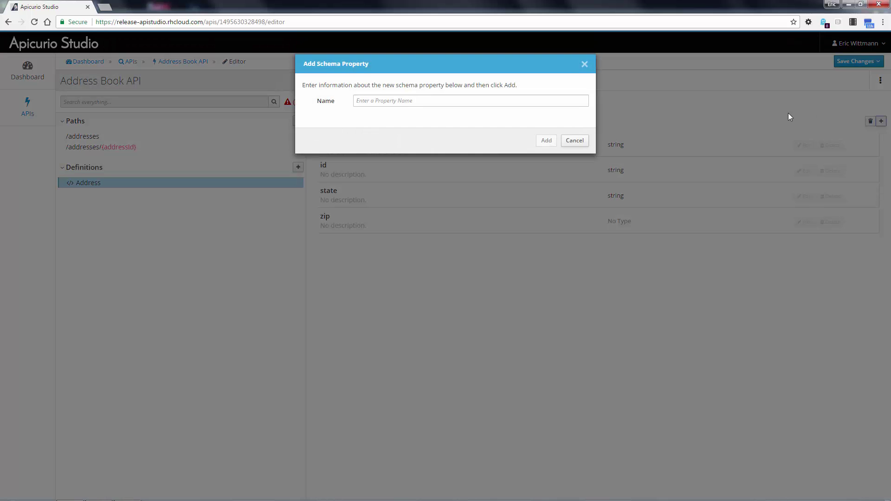
{"action": "type", "text": "address1"}
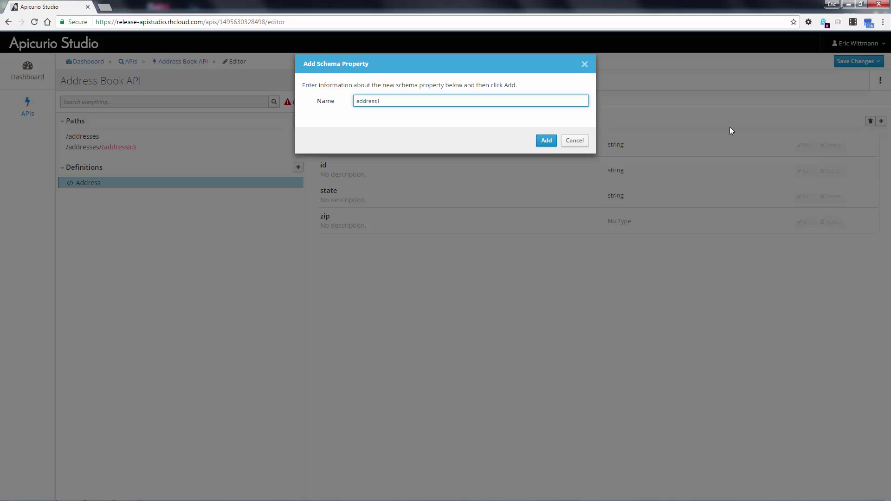
{"action": "left_click", "coordinate": [547, 142]}
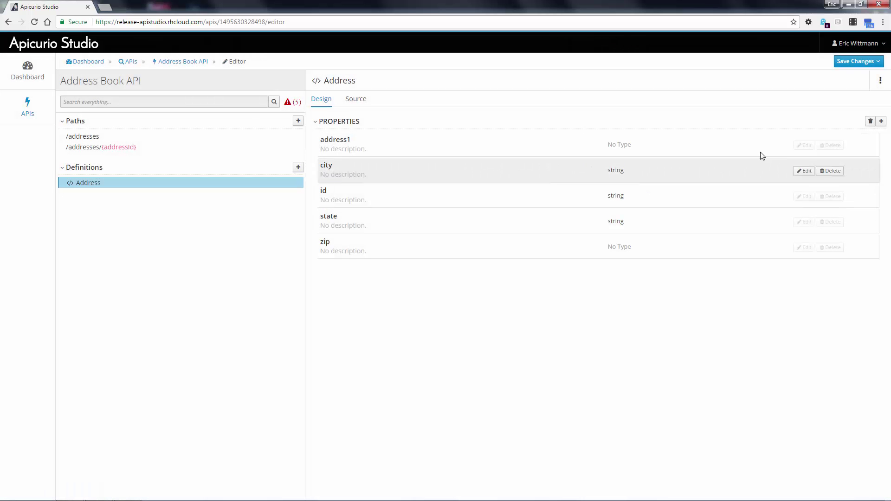
Step: Set the type of the Address definition's address1 and zip properties to String
{"action": "left_click", "coordinate": [803, 145]}
{"action": "left_click", "coordinate": [444, 171]}
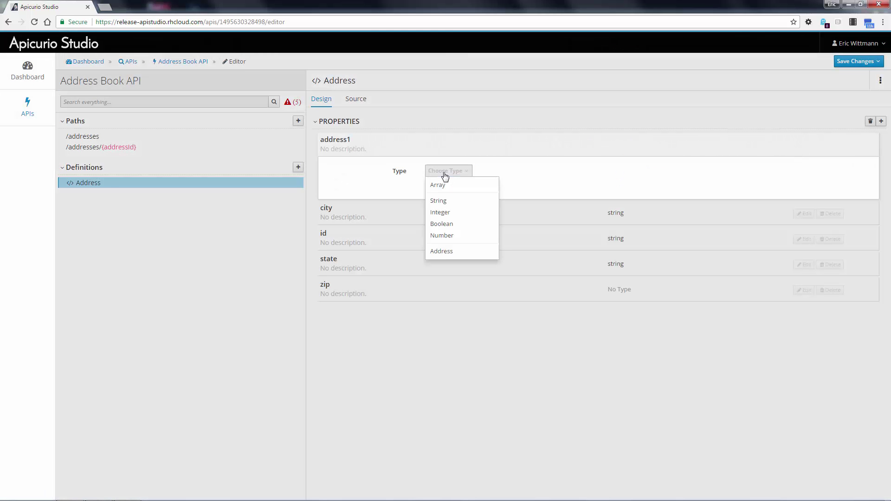
{"action": "left_click", "coordinate": [438, 200]}
{"action": "left_click", "coordinate": [435, 200]}
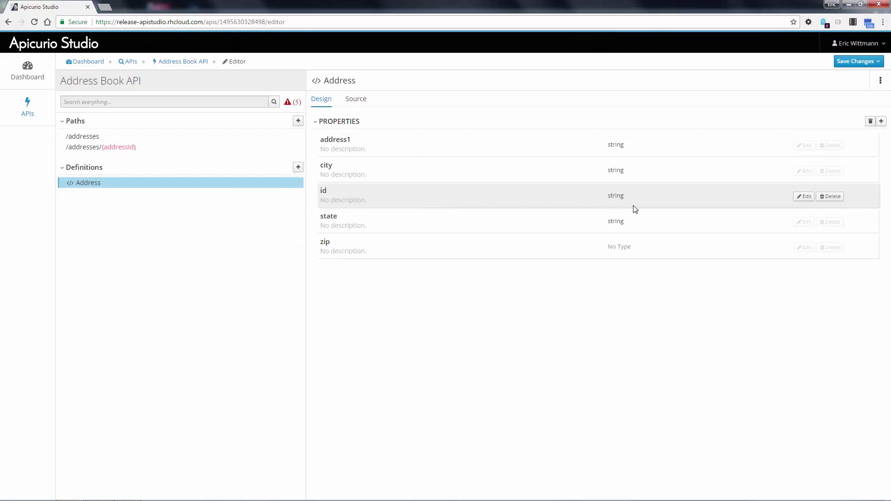
{"action": "left_click", "coordinate": [803, 247]}
{"action": "left_click", "coordinate": [447, 273]}
{"action": "left_click", "coordinate": [440, 303]}
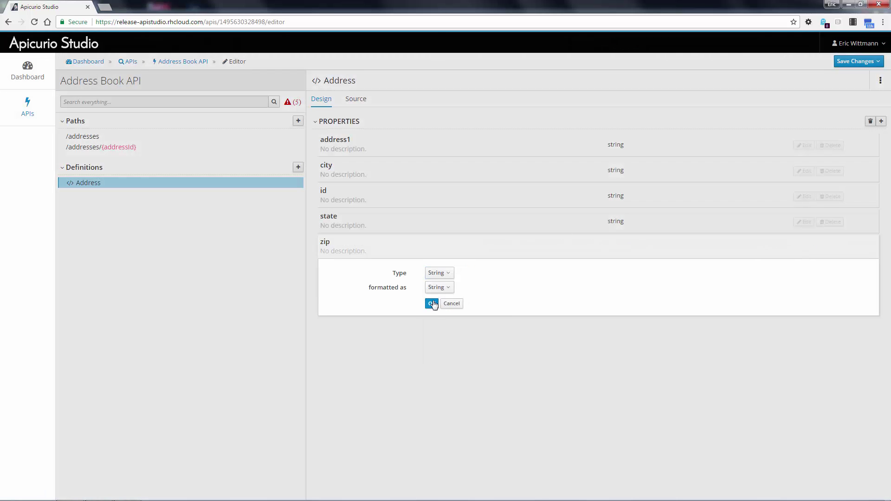
{"action": "left_click", "coordinate": [432, 304]}
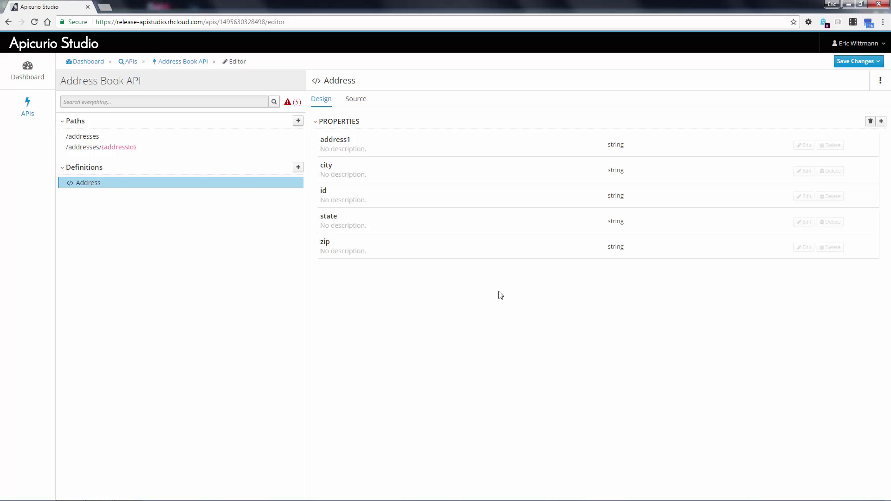
Step: Add a response with status code 200 to the GET operation on the /addresses path
{"action": "left_click", "coordinate": [101, 140]}
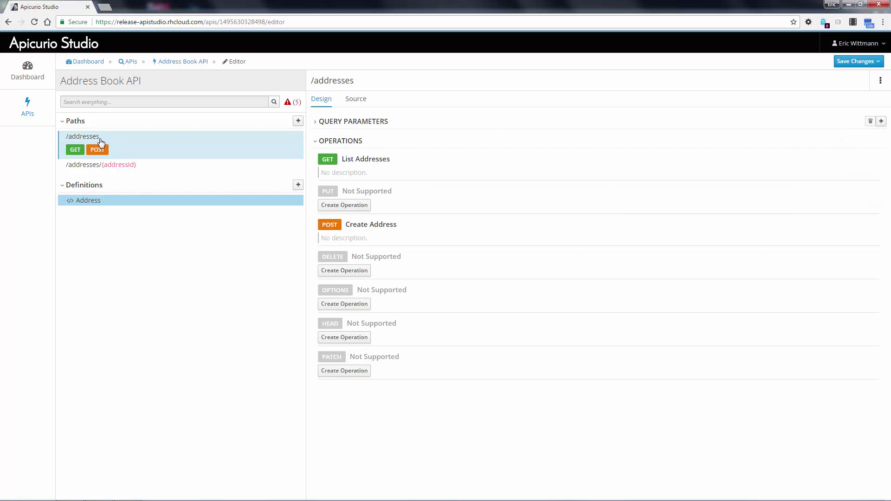
{"action": "left_click", "coordinate": [75, 151]}
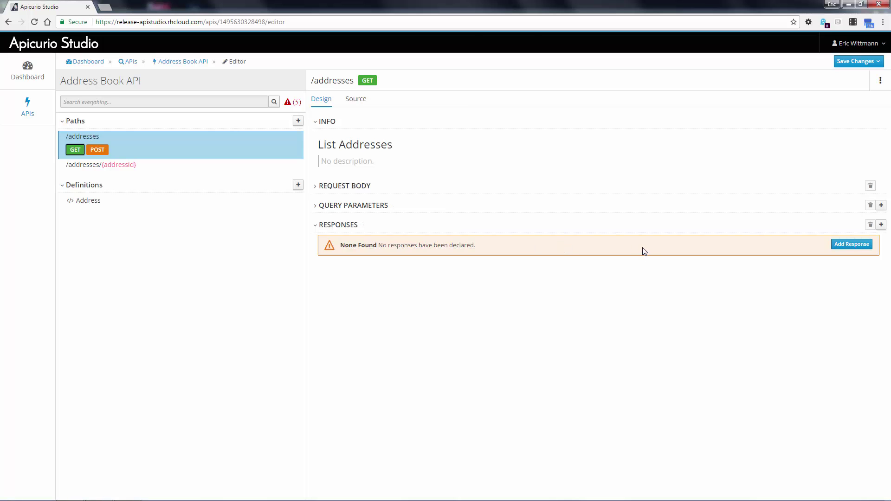
{"action": "left_click", "coordinate": [852, 245]}
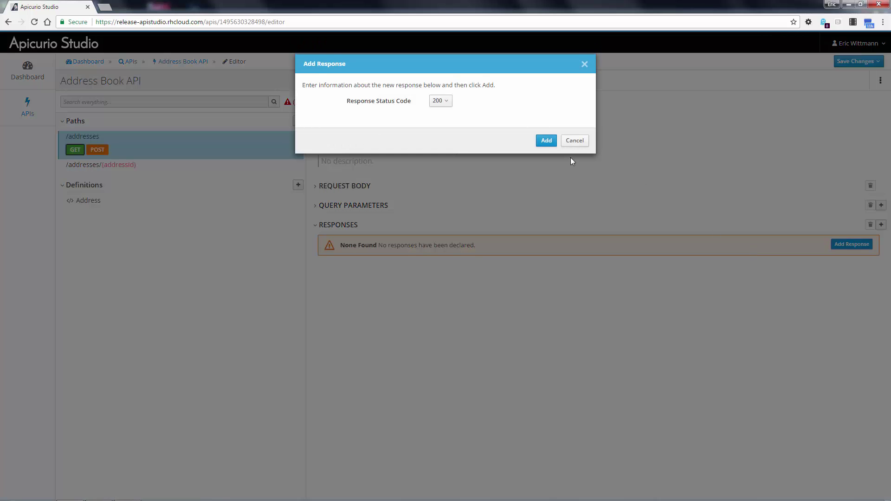
{"action": "left_click", "coordinate": [546, 141]}
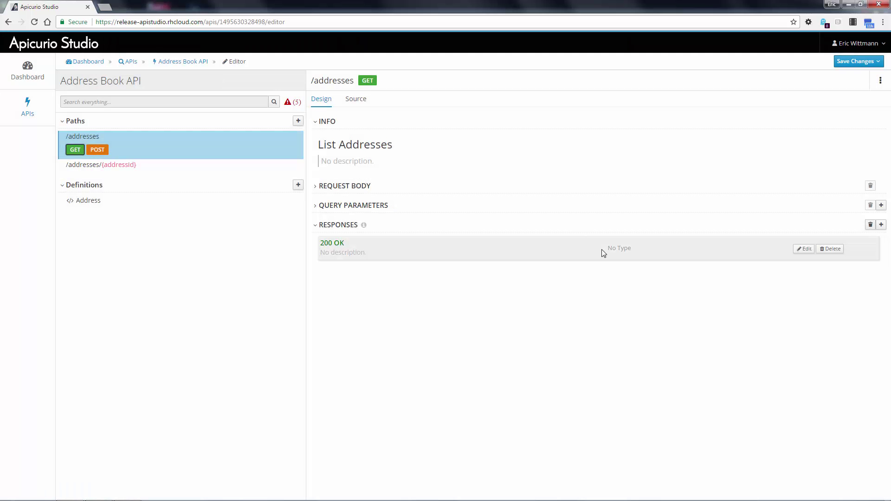
Step: Set the 200 OK response type of the /addresses GET operation to an Array of Address
{"action": "left_click", "coordinate": [801, 250]}
{"action": "left_click", "coordinate": [447, 275]}
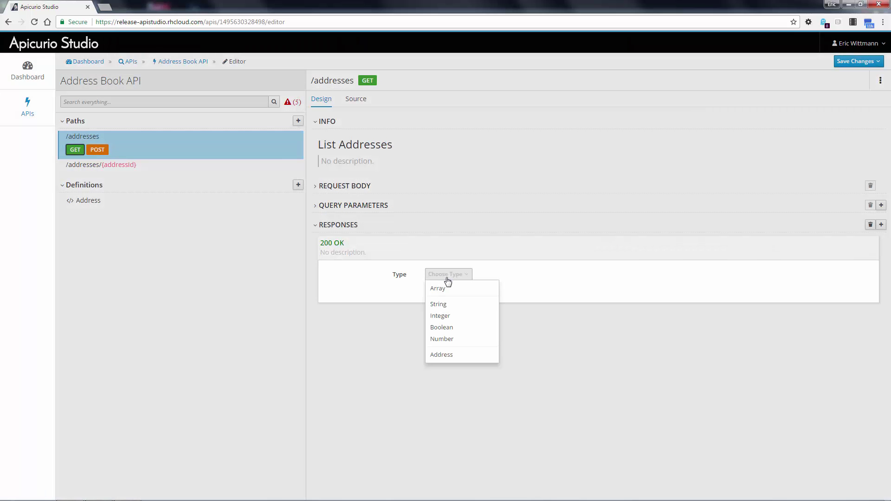
{"action": "left_click", "coordinate": [445, 290]}
{"action": "left_click", "coordinate": [448, 289]}
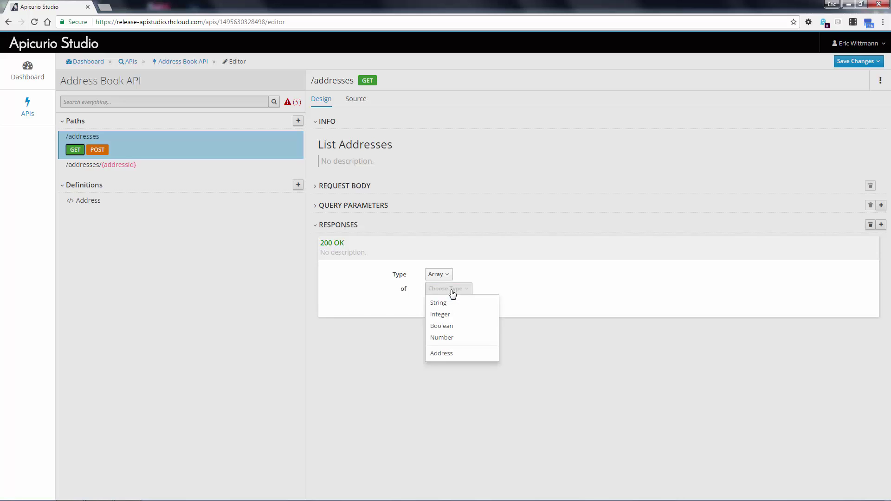
{"action": "left_click", "coordinate": [445, 355]}
{"action": "left_click", "coordinate": [432, 305]}
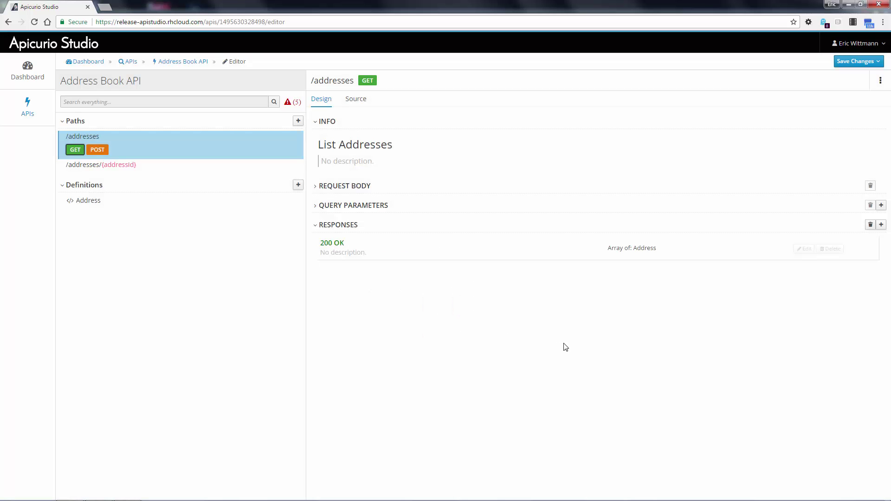
Step: Add a request body of type Address to the POST operation on the /addresses path
{"action": "left_click", "coordinate": [93, 150]}
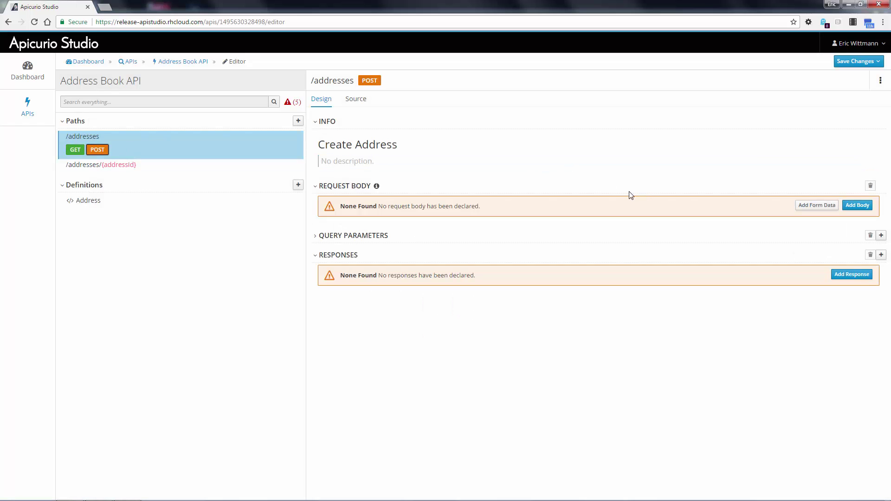
{"action": "left_click", "coordinate": [845, 209]}
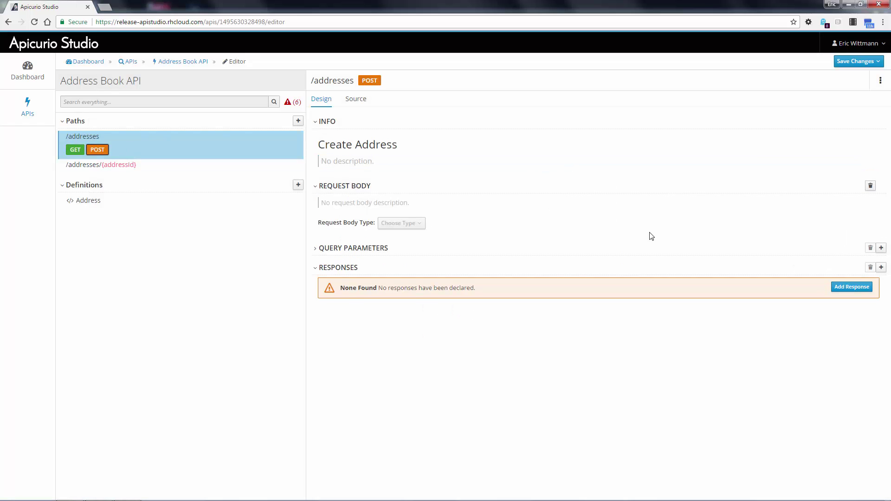
{"action": "left_click", "coordinate": [394, 233]}
{"action": "left_click", "coordinate": [414, 304]}
Step: Add a 201 Created response to the POST operation on the /addresses path
{"action": "left_click", "coordinate": [851, 287]}
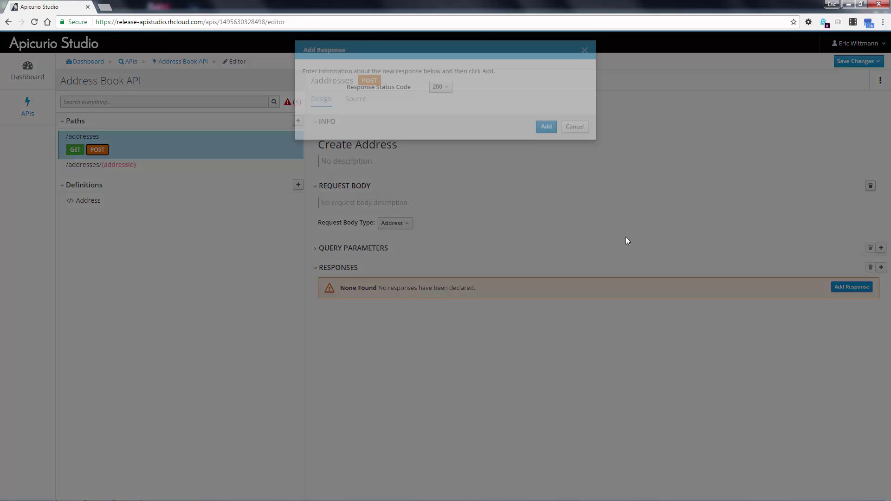
{"action": "left_click", "coordinate": [441, 104]}
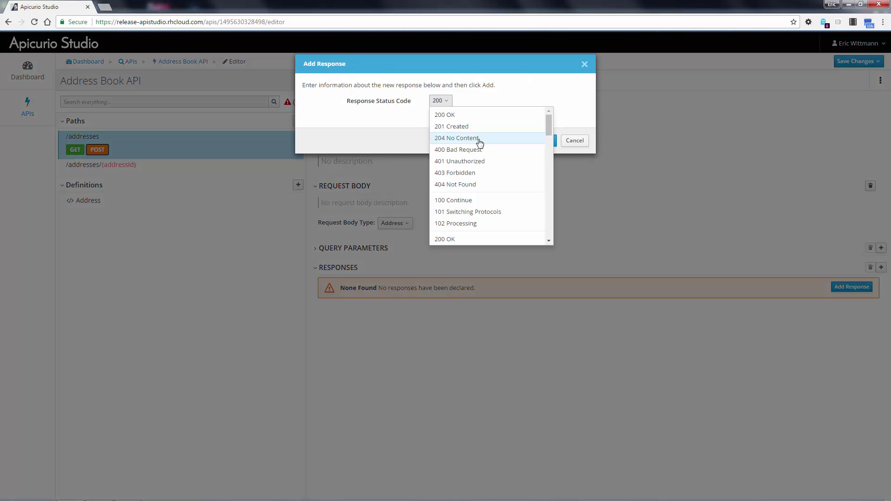
{"action": "left_click", "coordinate": [453, 126]}
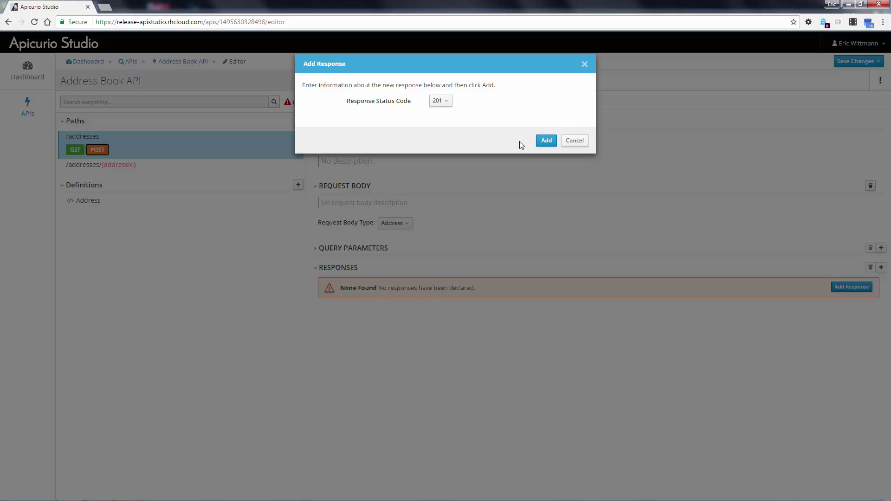
{"action": "left_click", "coordinate": [543, 142]}
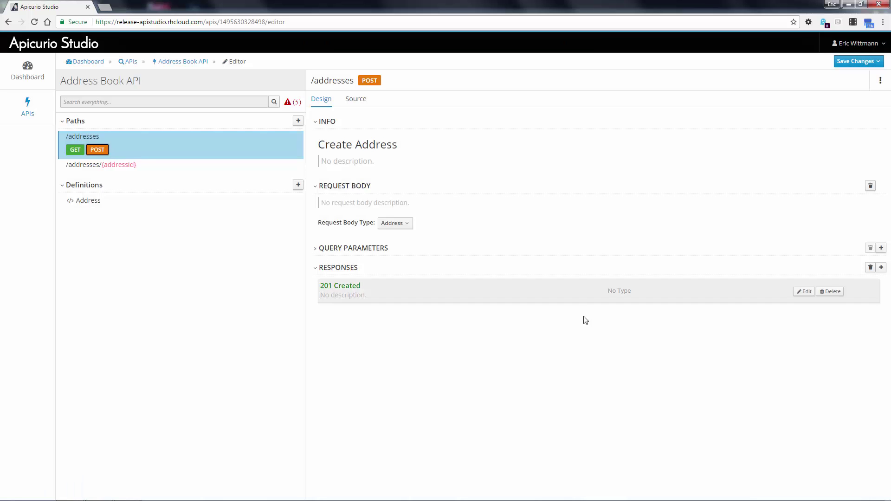
Step: Add a response with status code 200 to the GET operation on the /addresses/{addressId} path
{"action": "left_click", "coordinate": [132, 169]}
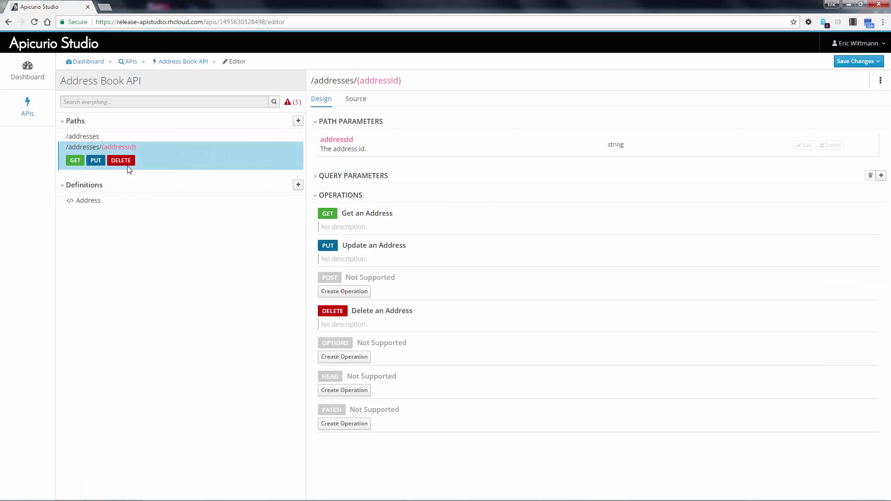
{"action": "left_click", "coordinate": [73, 161]}
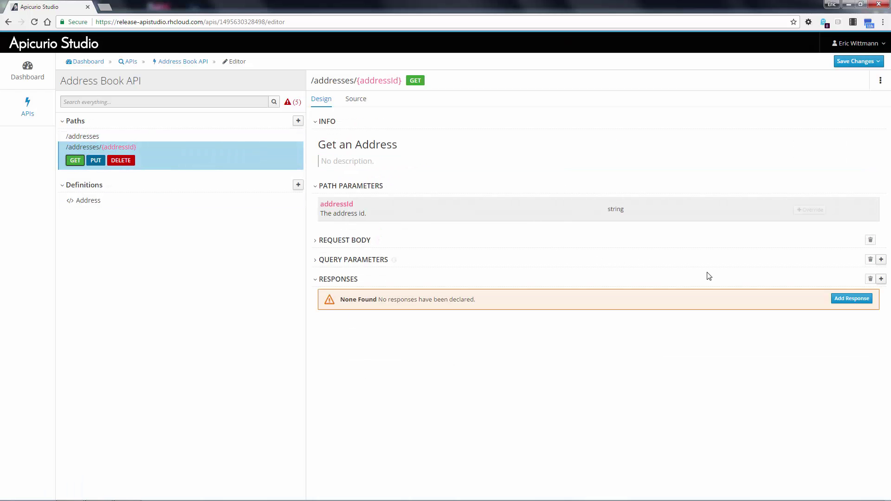
{"action": "left_click", "coordinate": [853, 299]}
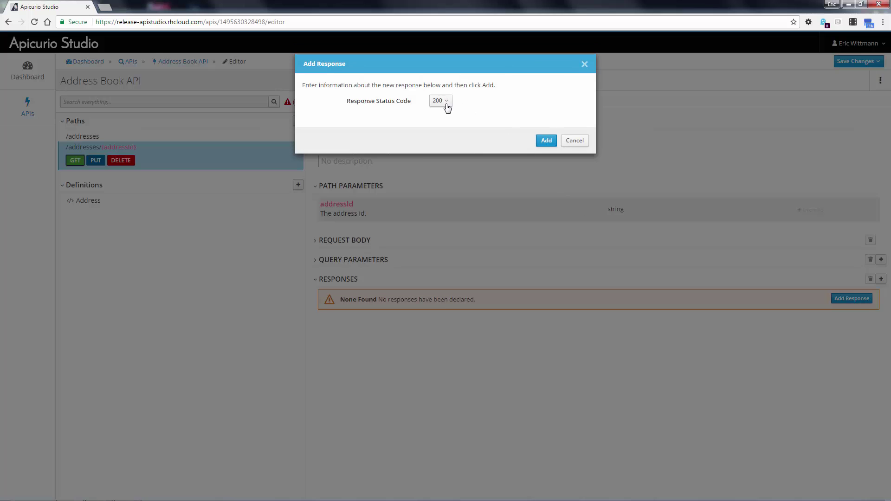
{"action": "left_click", "coordinate": [547, 140]}
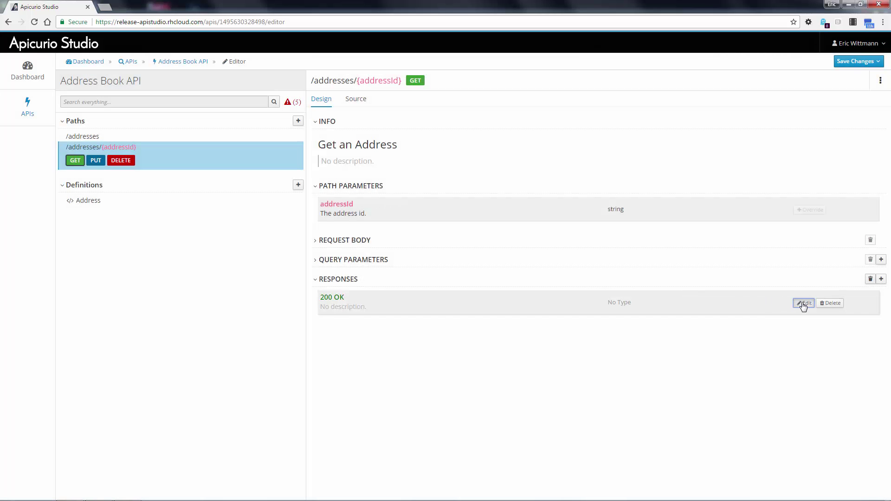
Step: Set the 200 OK response type of the /addresses/{addressId} GET operation to Address
{"action": "left_click", "coordinate": [804, 304]}
{"action": "left_click", "coordinate": [457, 330]}
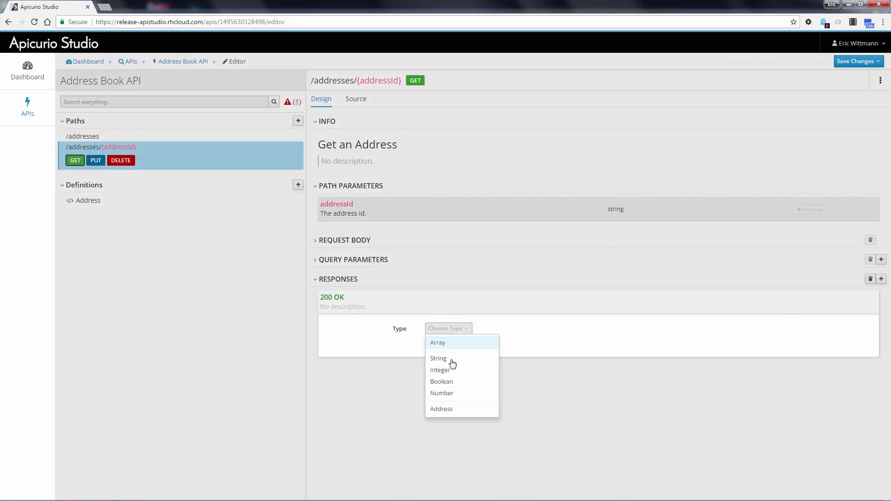
{"action": "left_click", "coordinate": [441, 409]}
{"action": "left_click", "coordinate": [431, 345]}
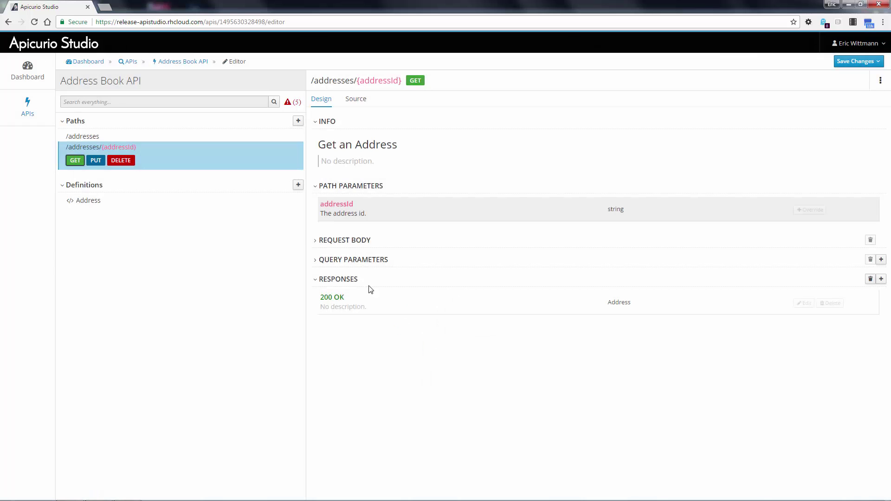
Step: Add a request body of type Address to the PUT operation on the /addresses/{addressId} path
{"action": "left_click", "coordinate": [96, 160]}
{"action": "left_click", "coordinate": [857, 260]}
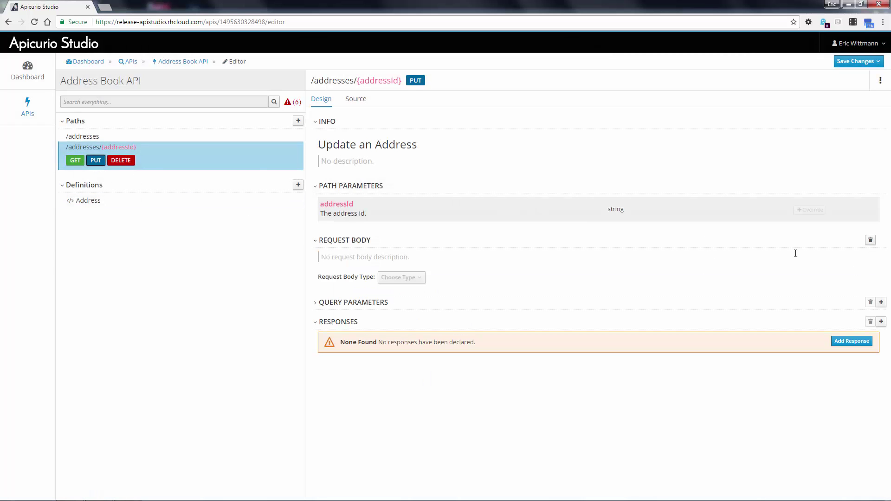
{"action": "left_click", "coordinate": [402, 277]}
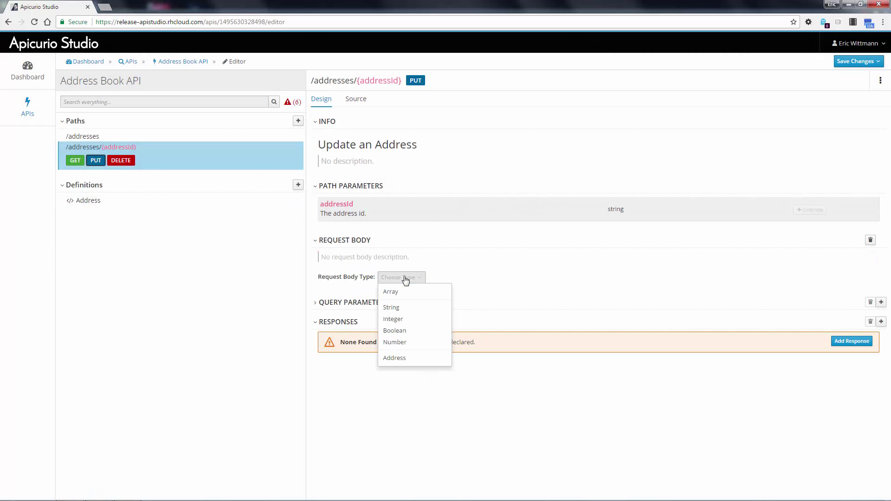
{"action": "left_click", "coordinate": [396, 358]}
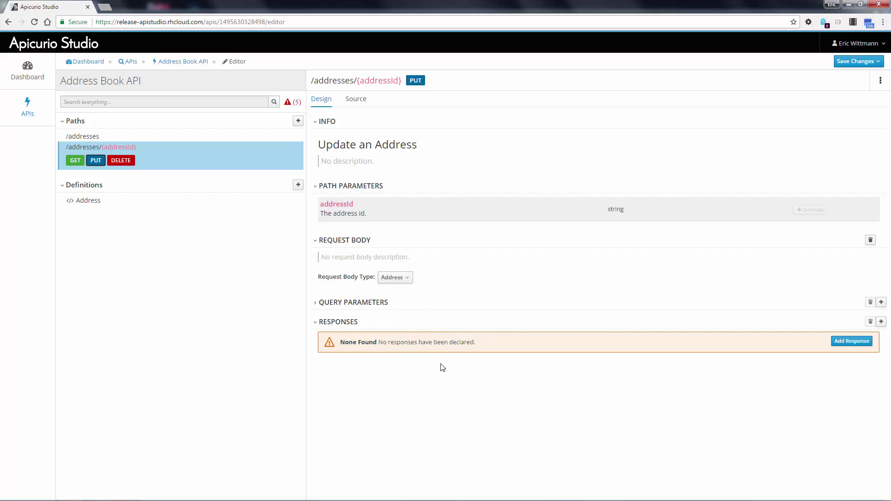
Step: Add a 204 No Content response to the PUT operation on the /addresses/{addressId} path
{"action": "left_click", "coordinate": [852, 342]}
{"action": "left_click", "coordinate": [441, 105]}
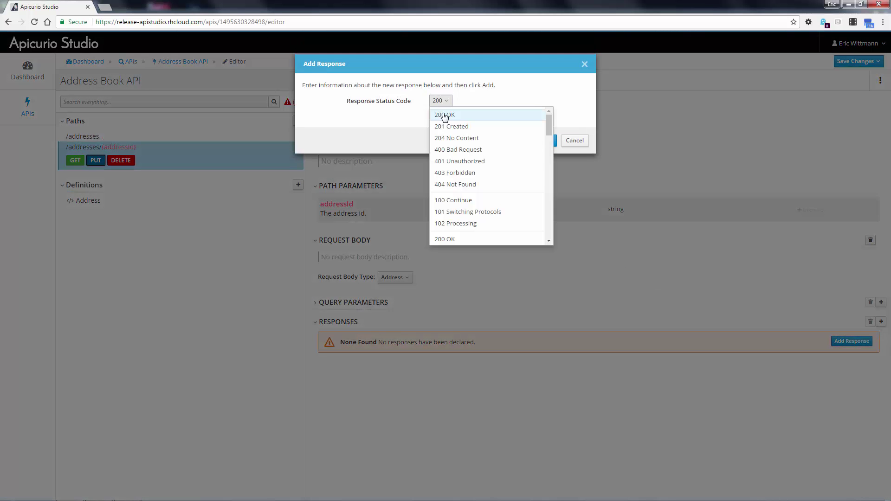
{"action": "left_click", "coordinate": [469, 138]}
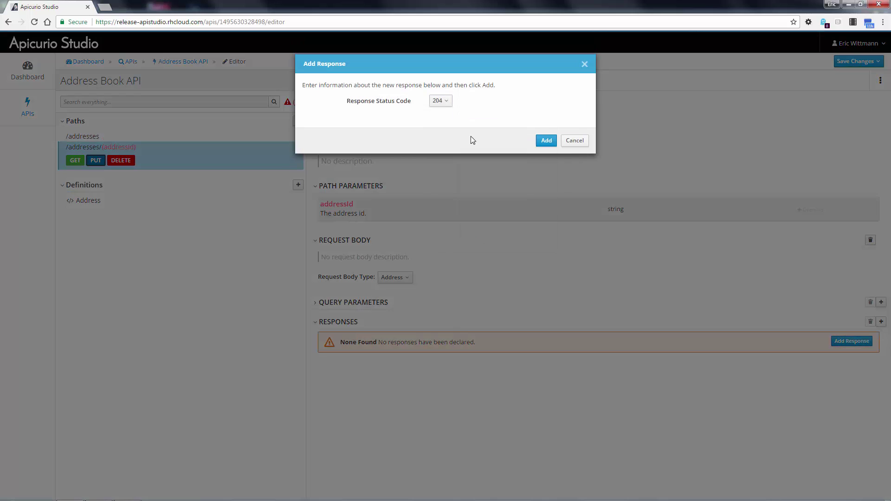
{"action": "left_click", "coordinate": [547, 140]}
Step: Add a 204 No Content response to the DELETE operation on the /addresses/{addressId} path
{"action": "left_click", "coordinate": [120, 160]}
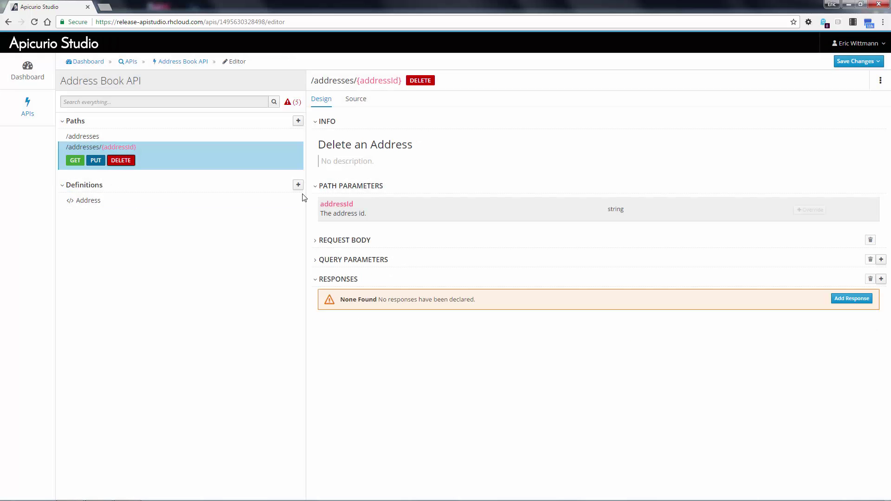
{"action": "left_click", "coordinate": [854, 298]}
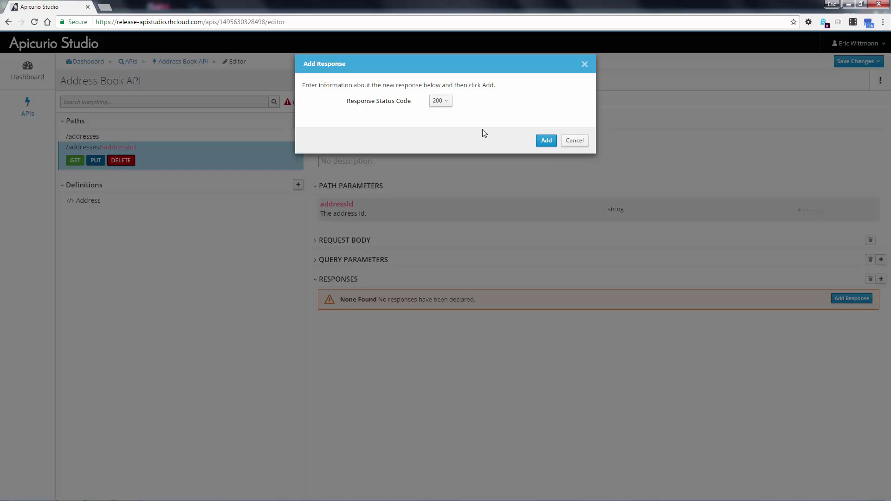
{"action": "left_click", "coordinate": [445, 101]}
{"action": "left_click", "coordinate": [460, 138]}
{"action": "left_click", "coordinate": [545, 141]}
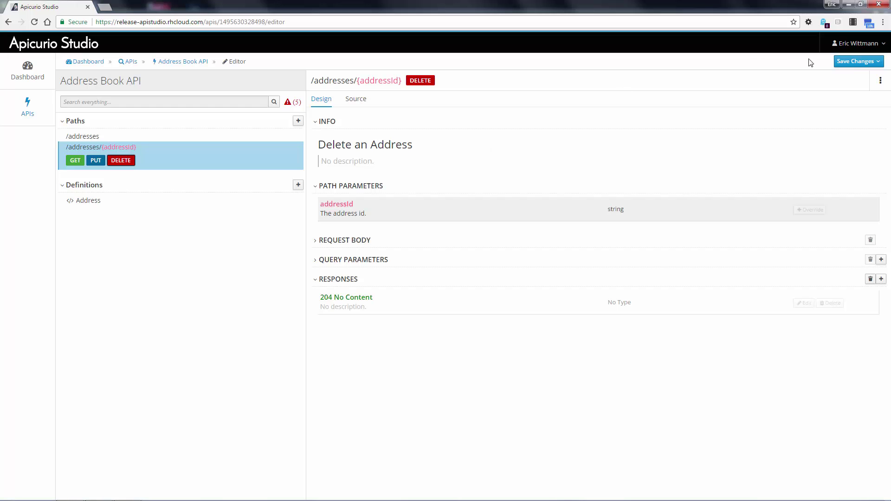
Step: Commit the API changes to GitHub with the summary "The new Address API"
{"action": "left_click", "coordinate": [857, 65]}
{"action": "left_click", "coordinate": [697, 98]}
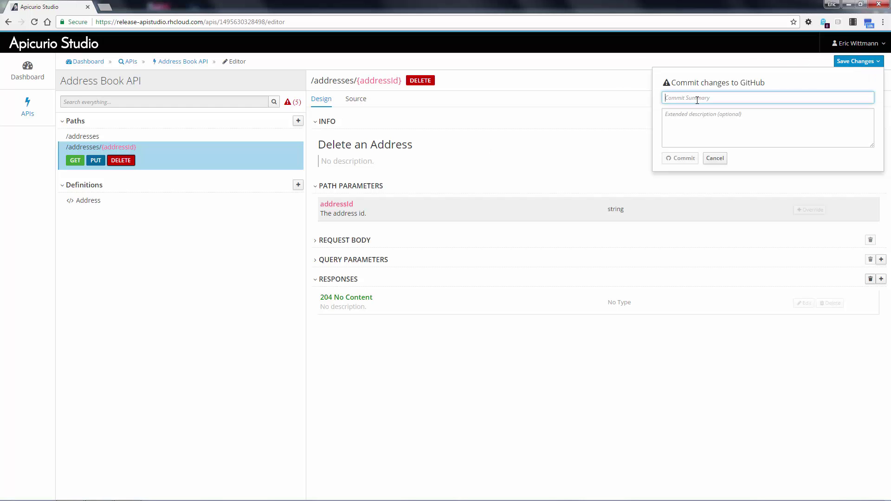
{"action": "type", "text": "The new Address API"}
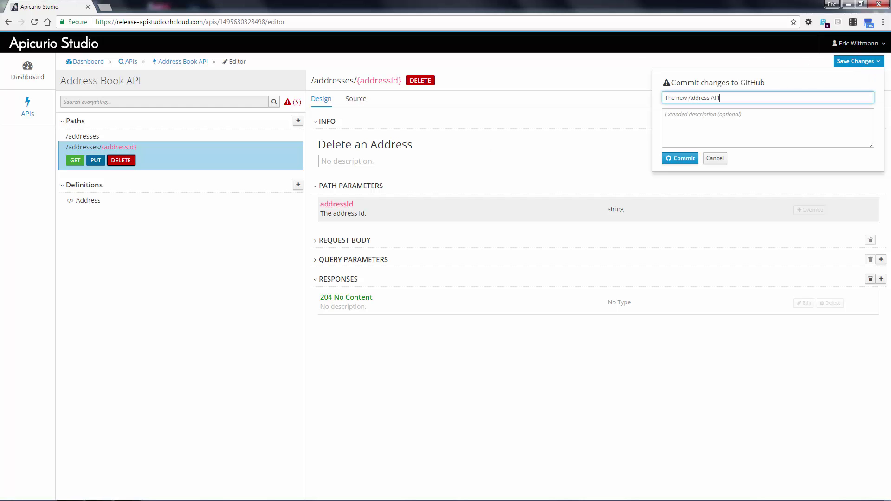
{"action": "left_click", "coordinate": [680, 159]}
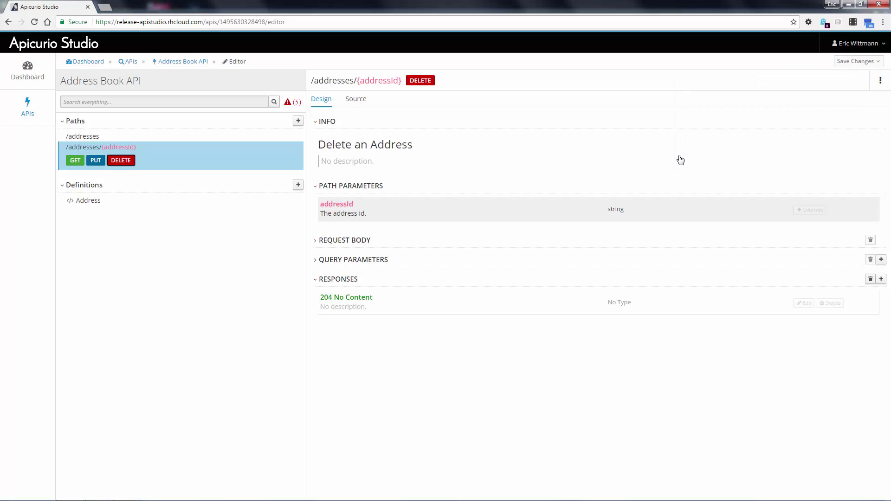